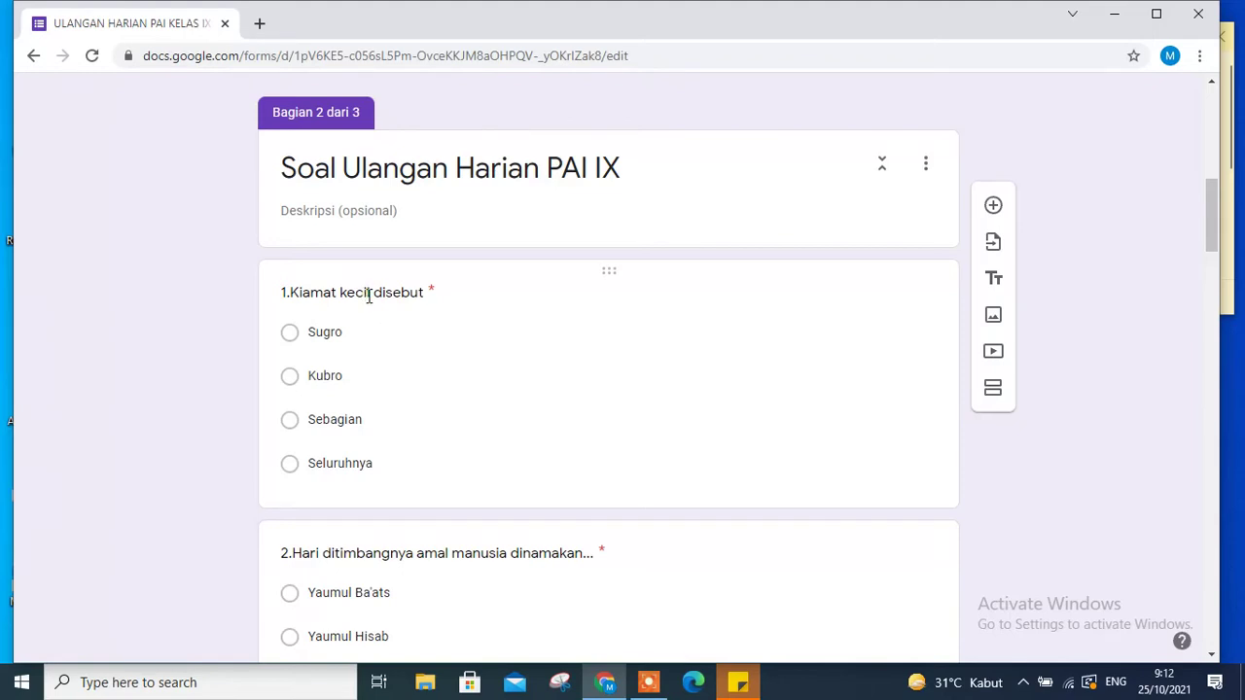
Examine the marked correct answers of multiple-choice questions 1 to 3 in the "Soal Ulangan Harian PAI IX" section
left_click(369, 295)
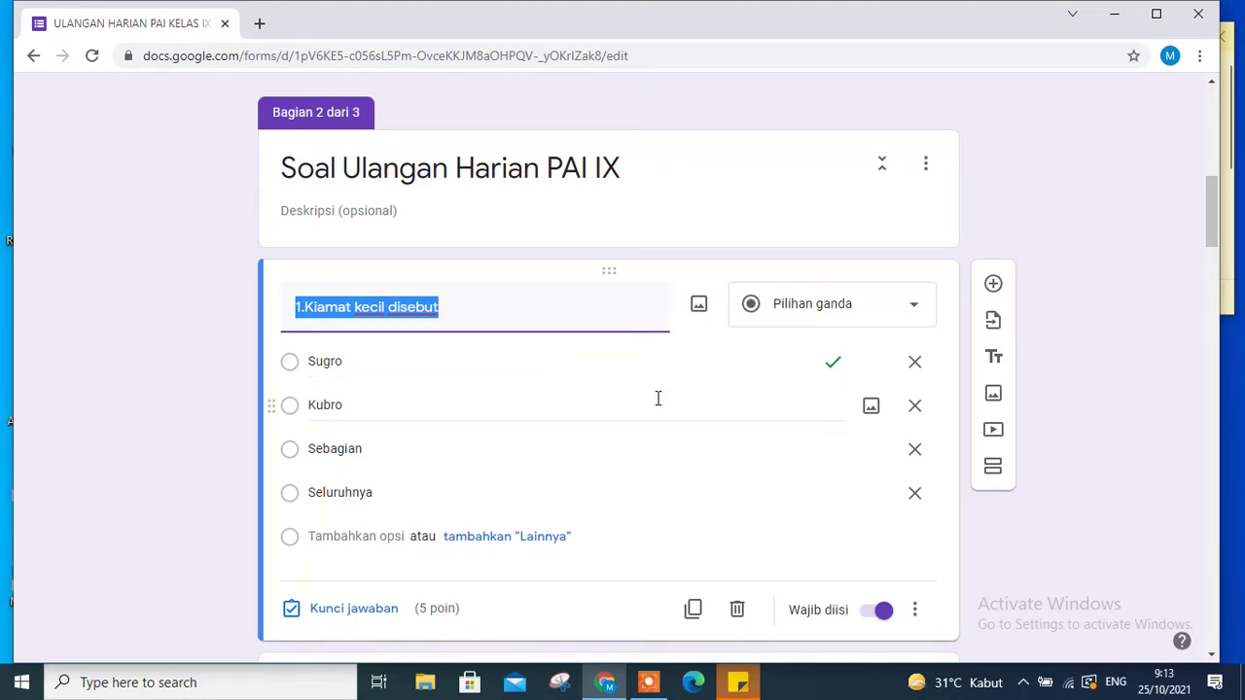
scroll(740, 570, "down", 3)
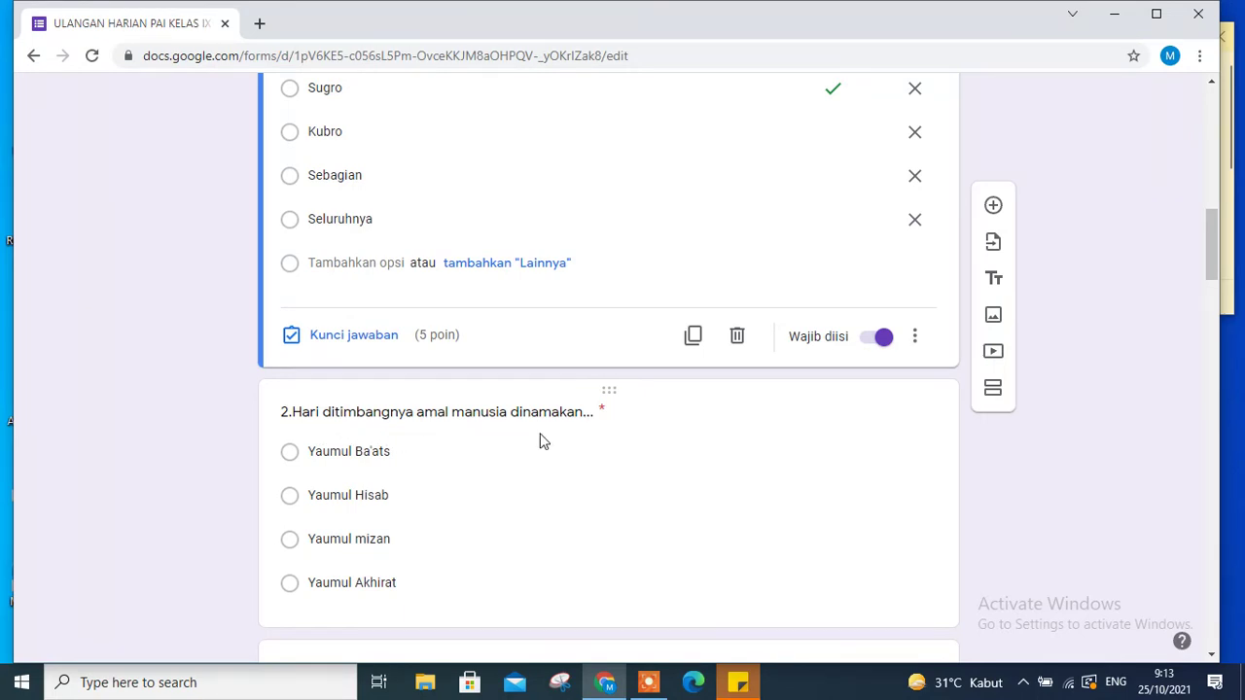
left_click(492, 416)
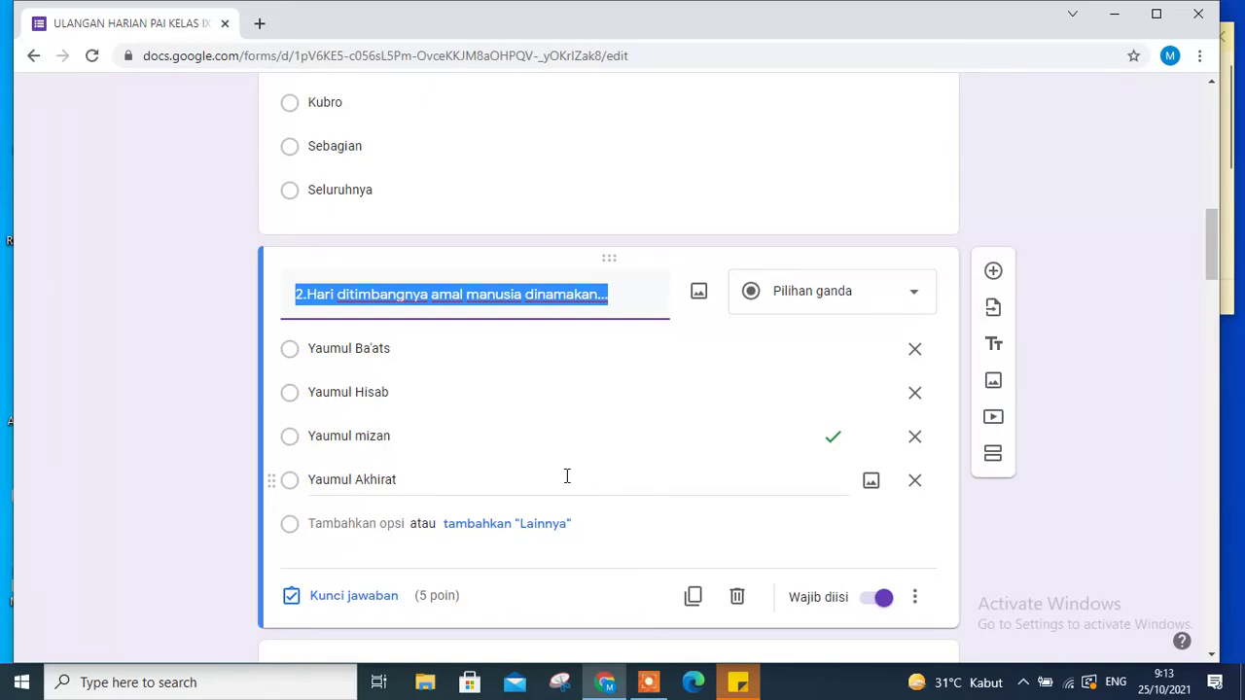
scroll(568, 472, "down", 4)
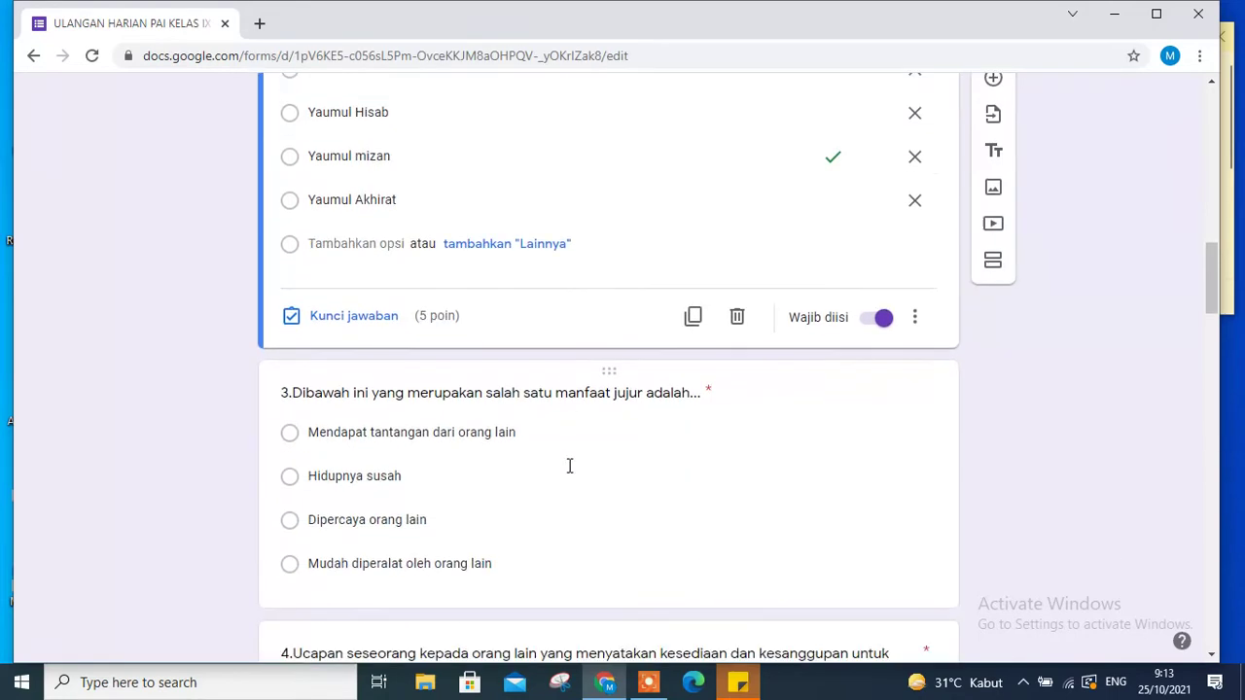
scroll(572, 474, "down", 1)
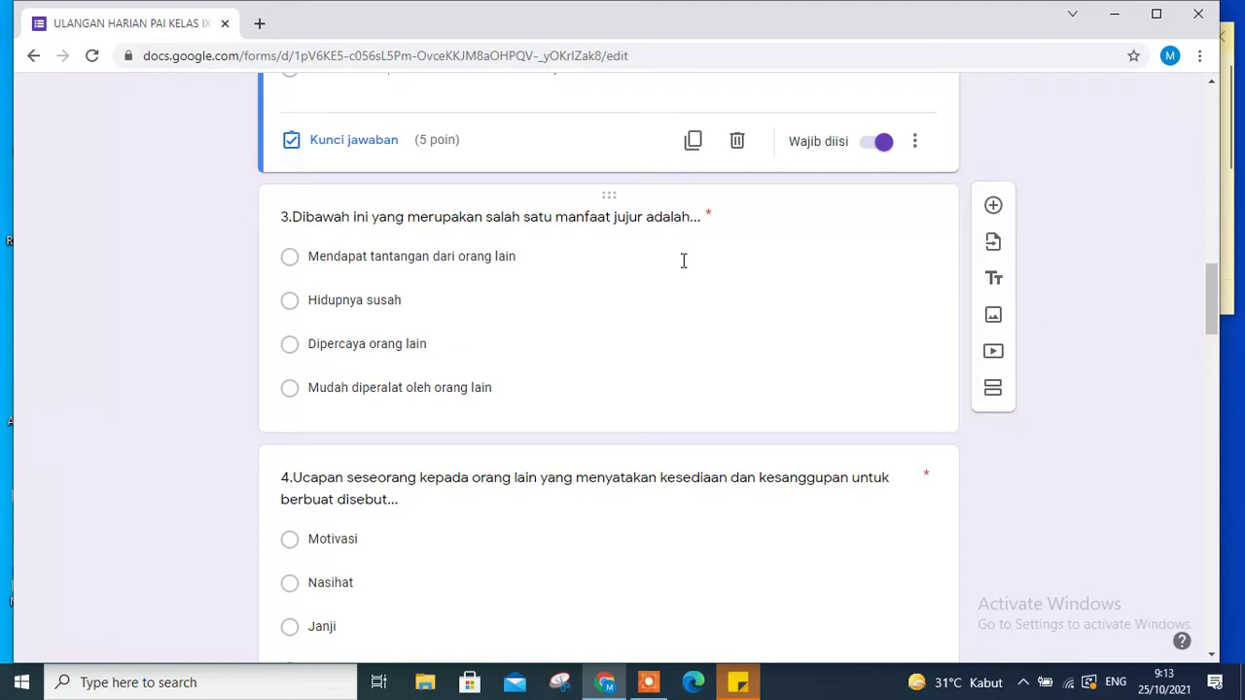
left_click(489, 232)
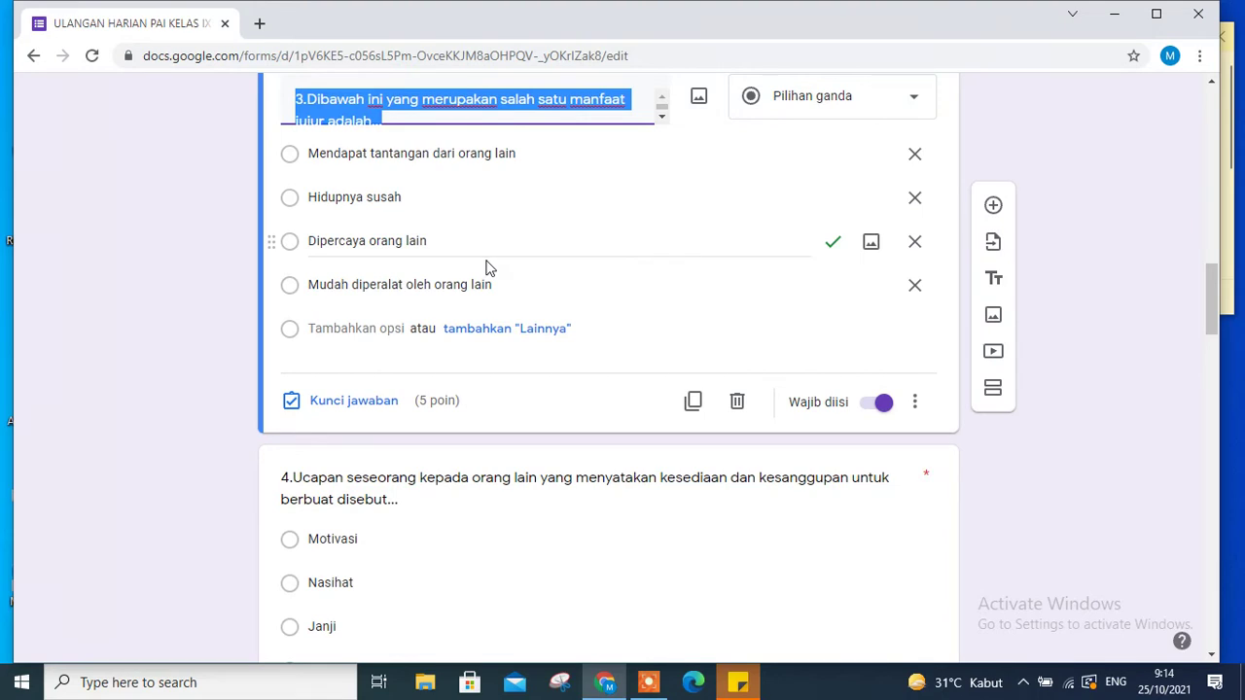
Open multiple-choice questions 4 and 5 and check which option each has marked as correct
scroll(497, 419, "down", 1)
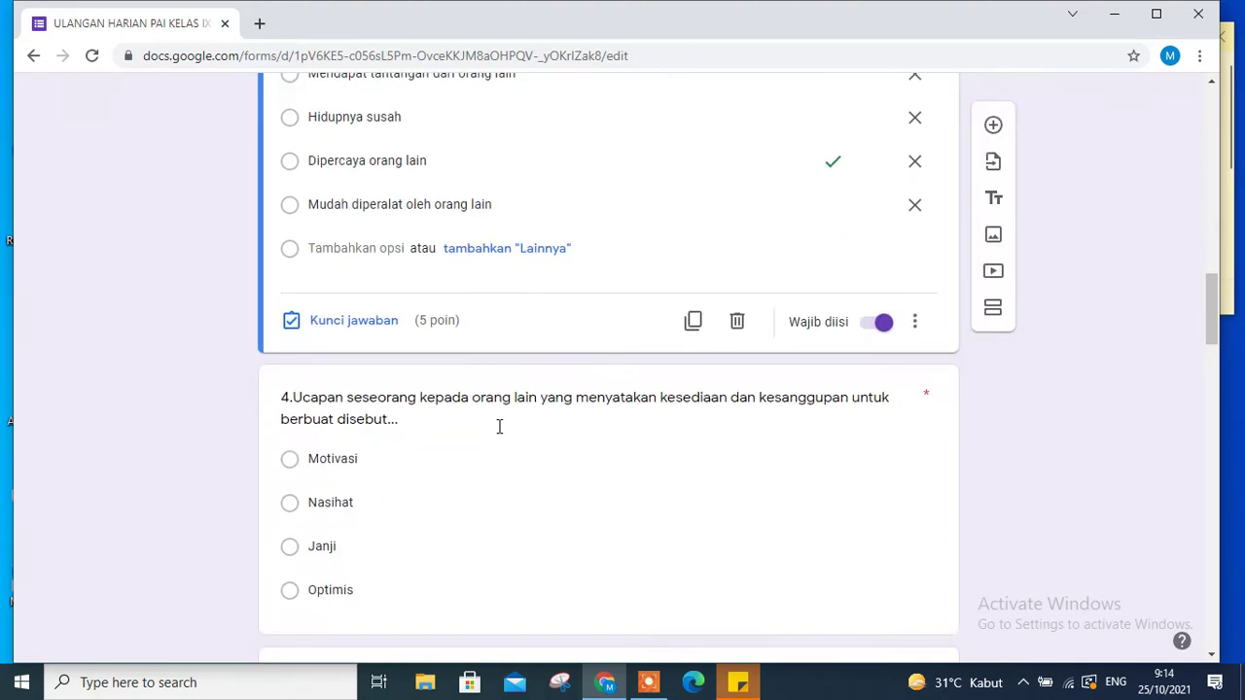
left_click(498, 426)
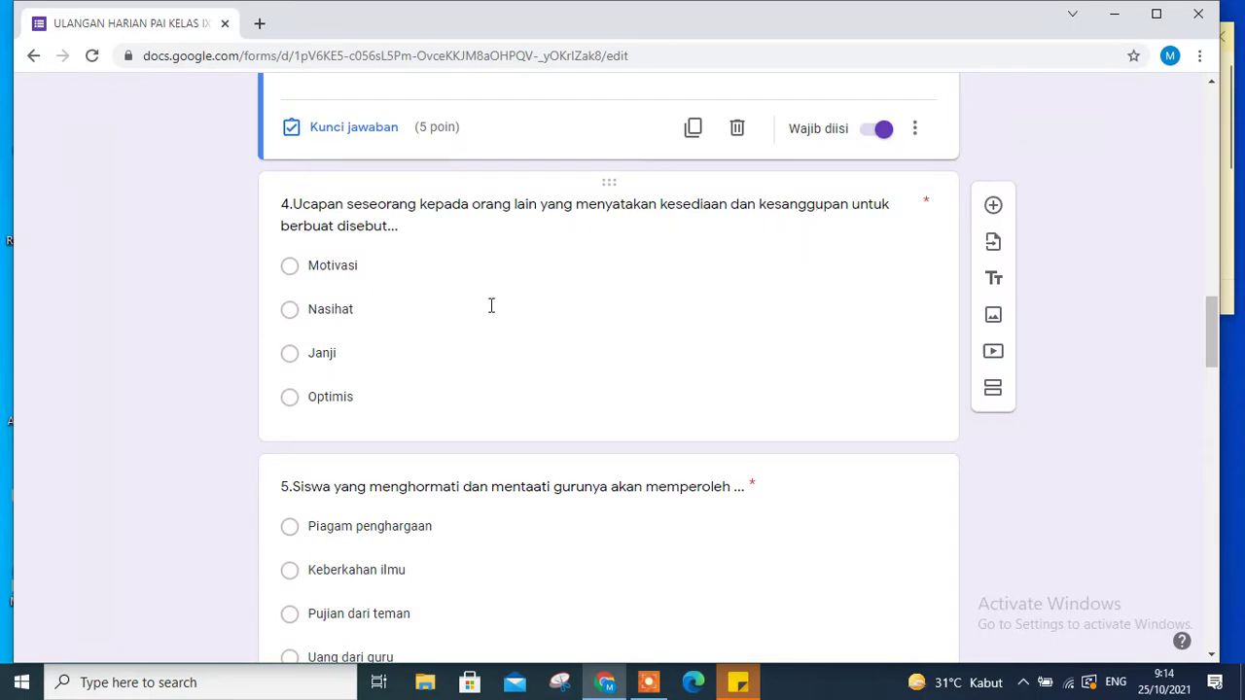
left_click(426, 227)
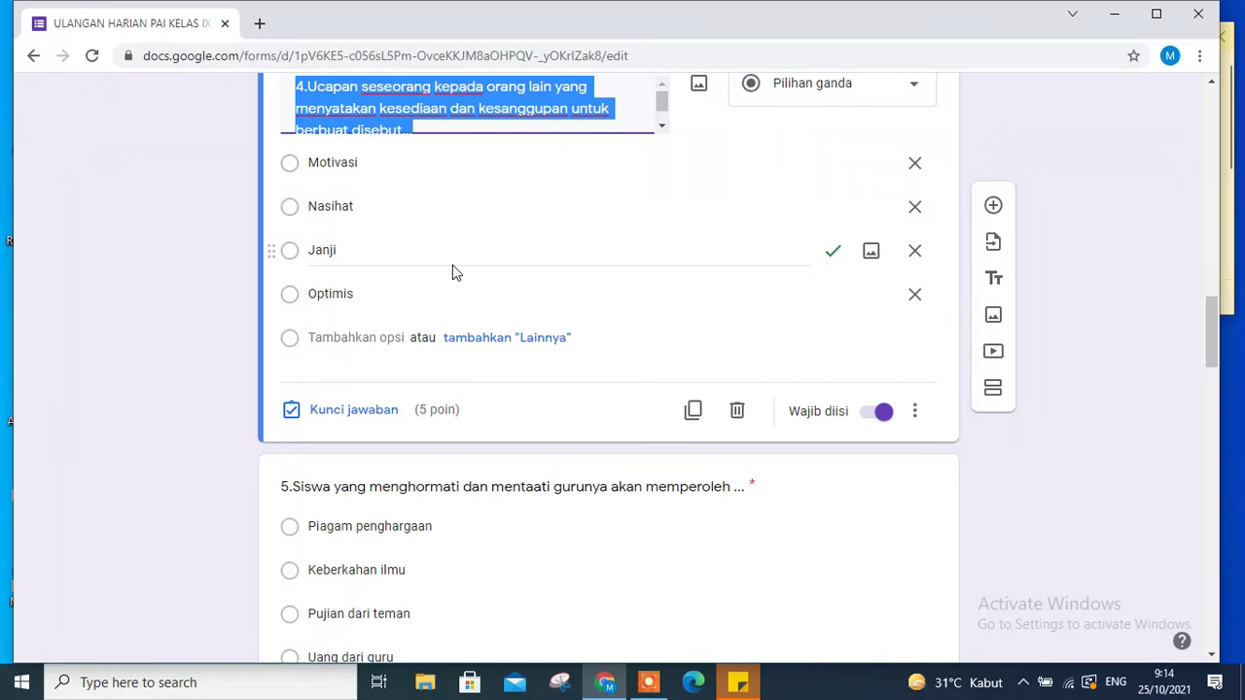
scroll(428, 361, "down", 3)
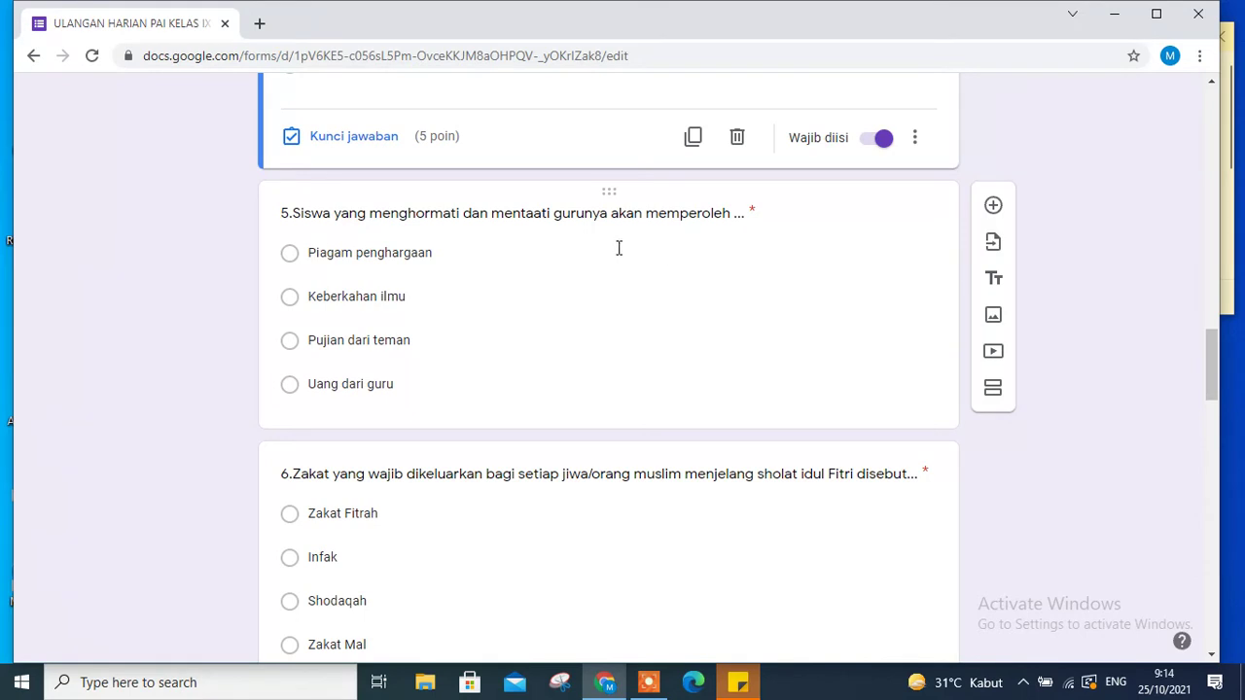
left_click(450, 220)
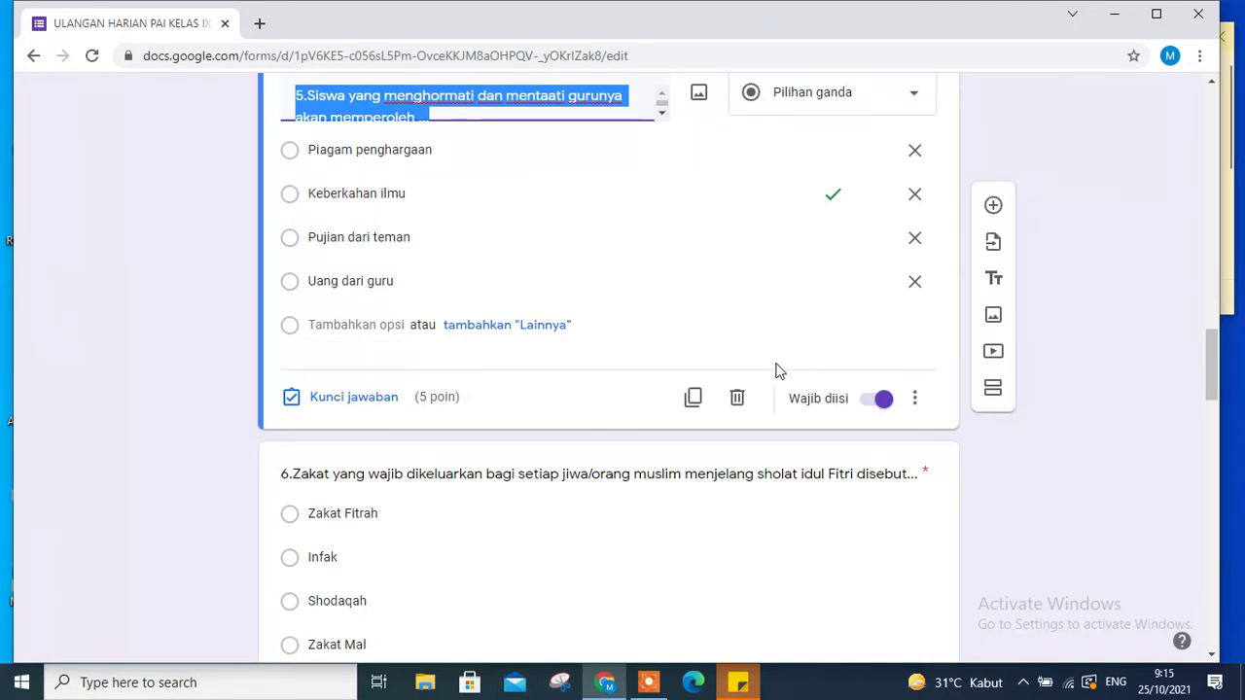
Review the answer options and correct choices of questions 6 and 7, both about zakat
scroll(631, 375, "down", 1)
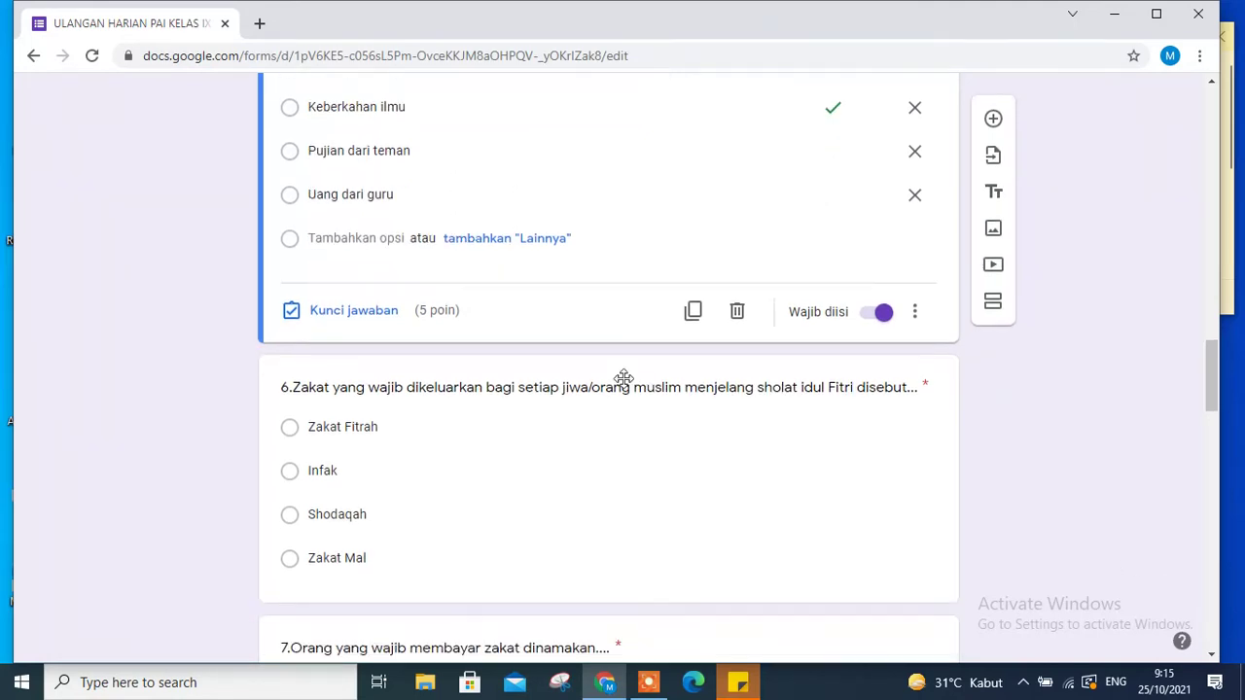
scroll(625, 377, "down", 1)
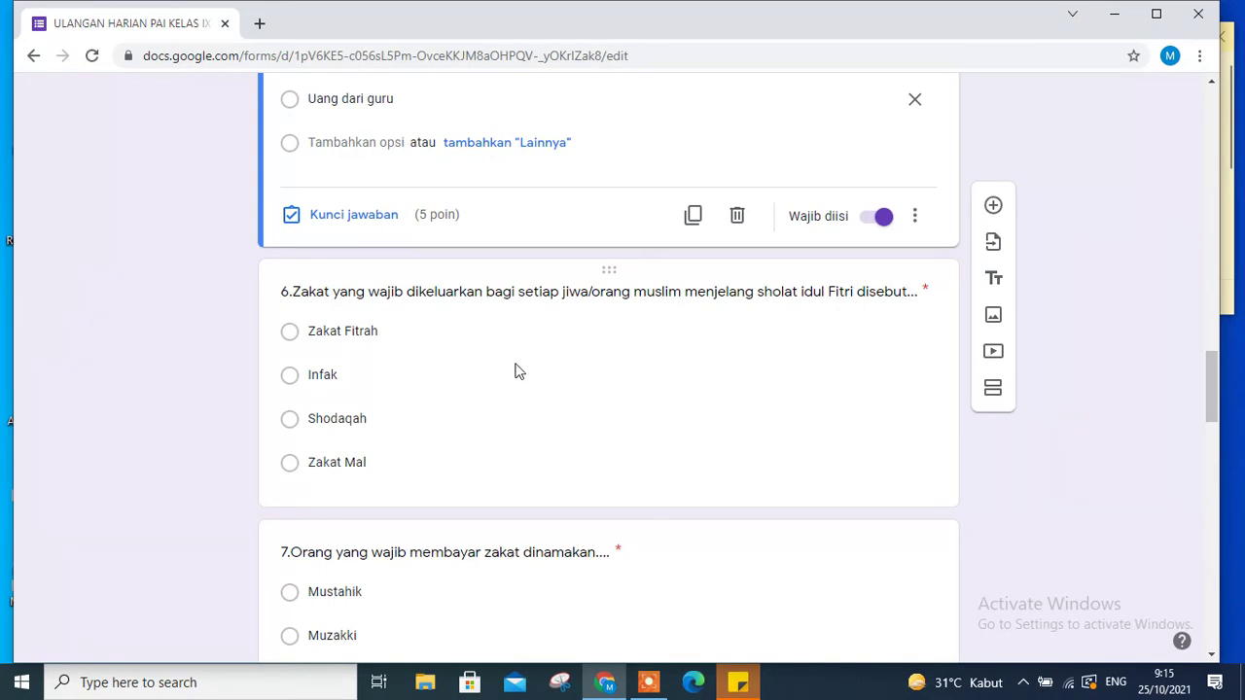
left_click(481, 294)
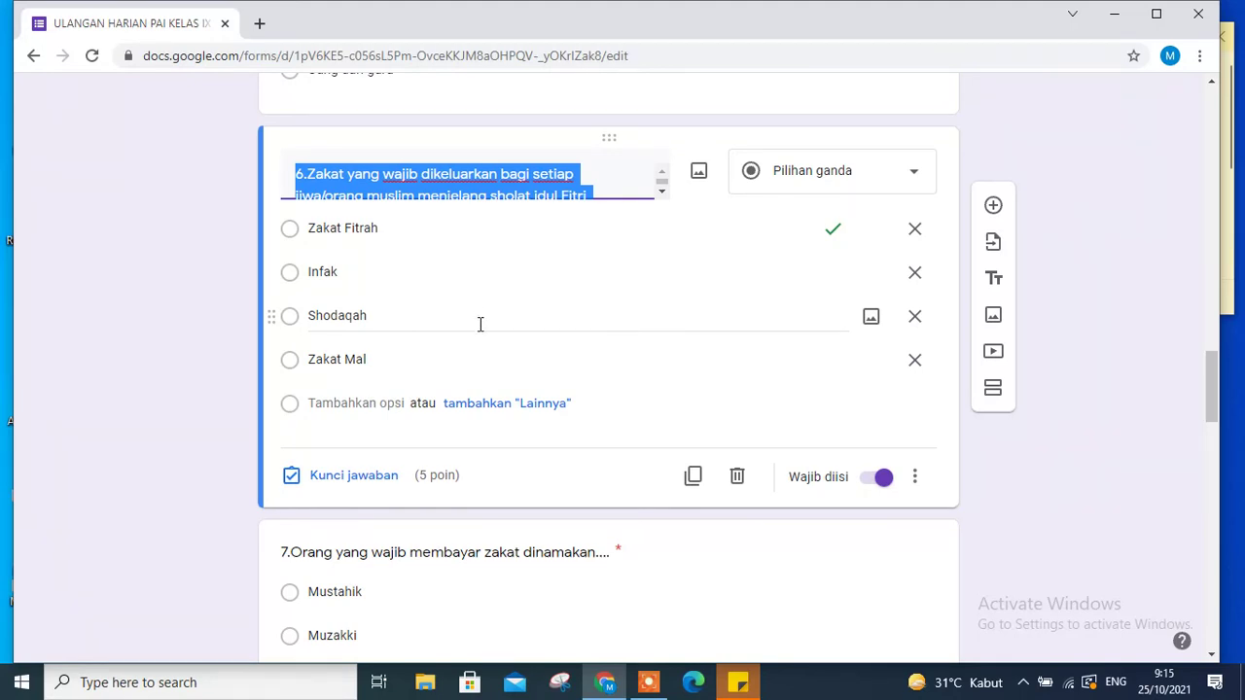
scroll(575, 542, "down", 2)
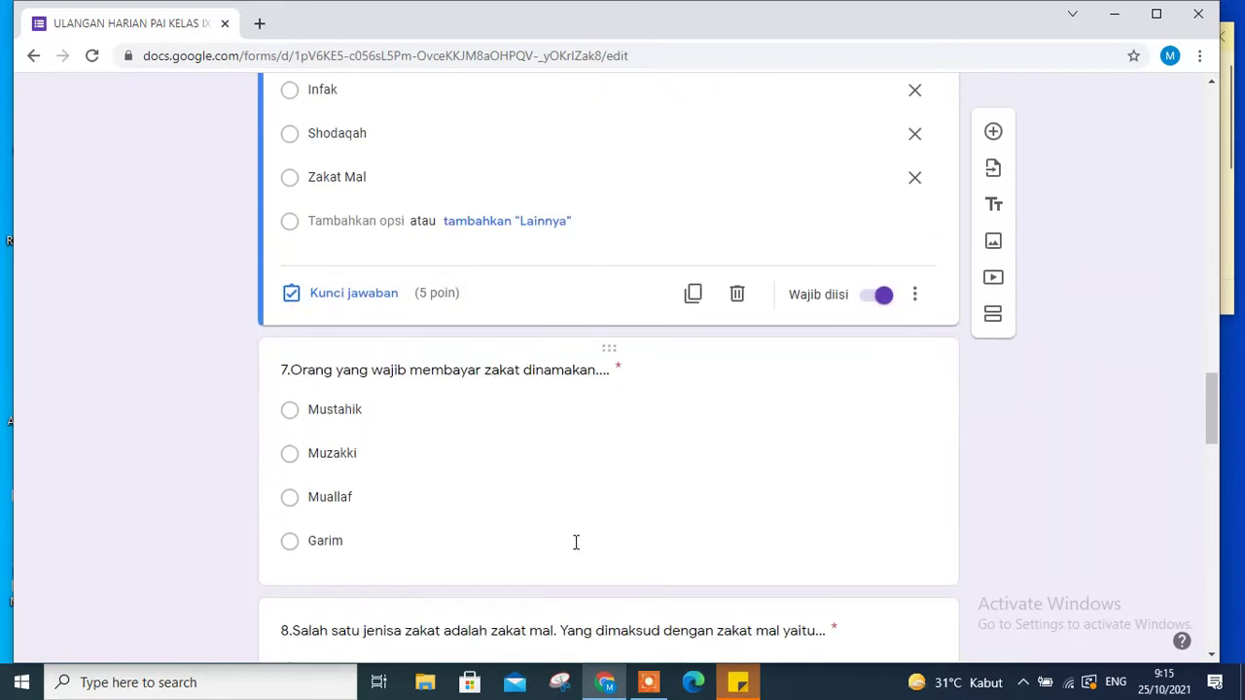
scroll(519, 526, "down", 1)
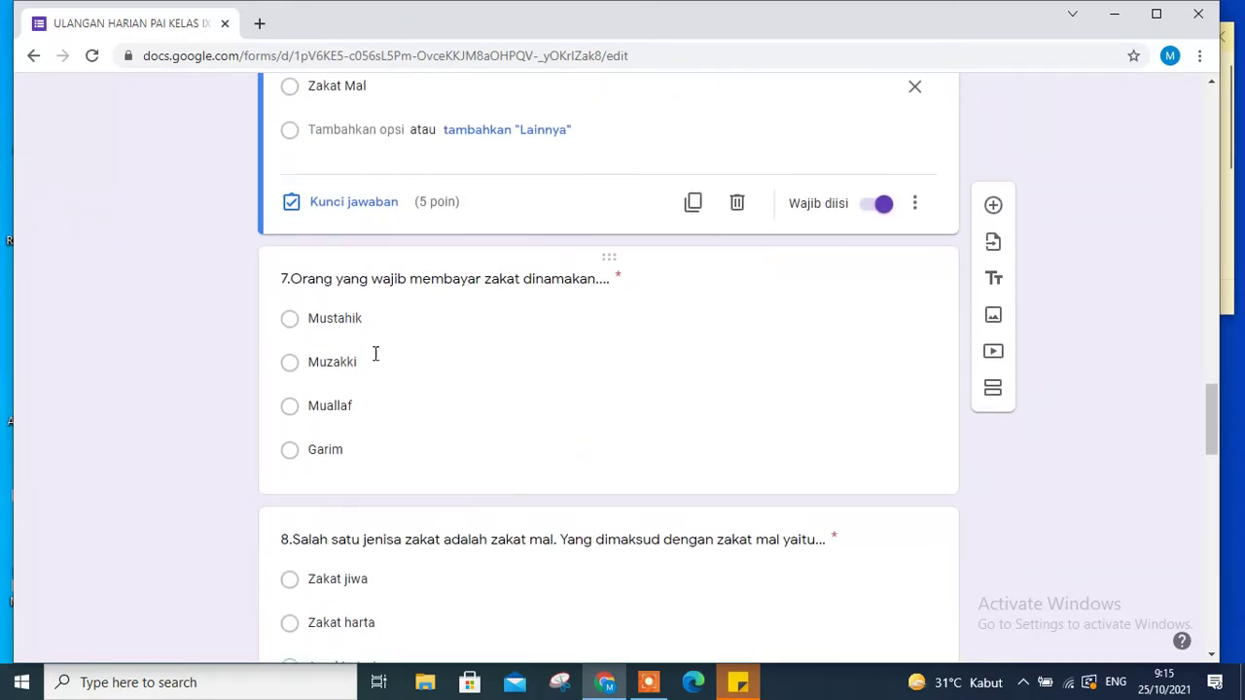
left_click(484, 287)
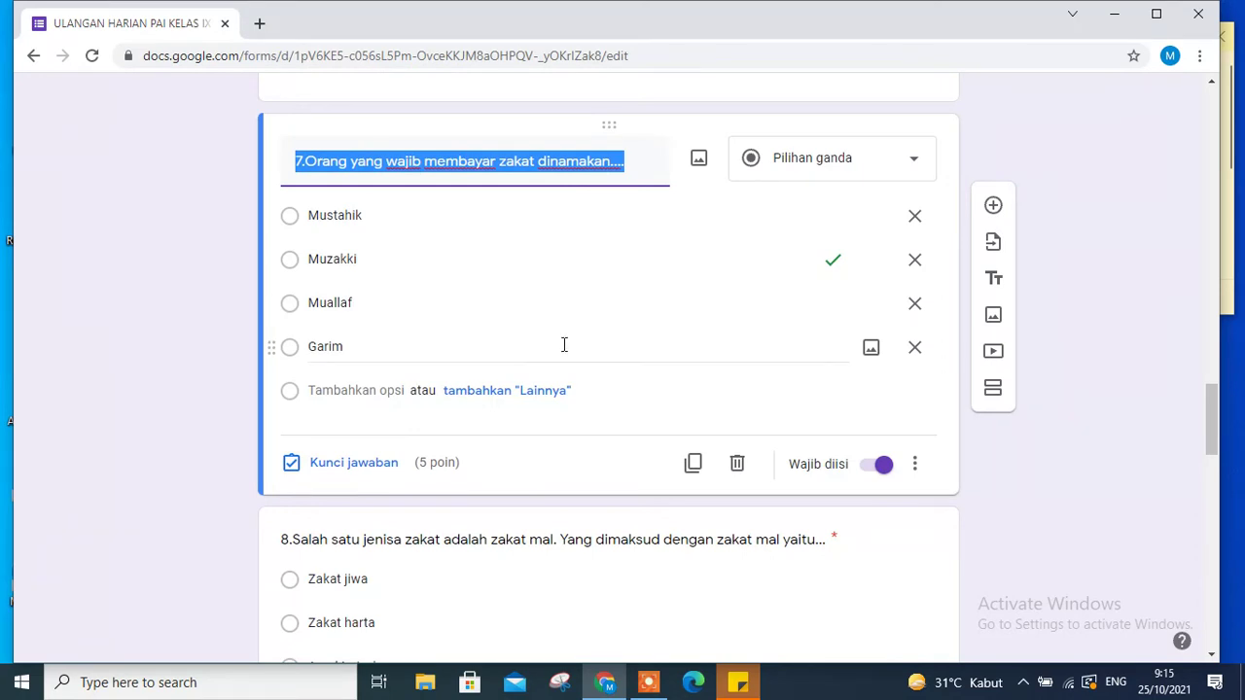
Examine multiple-choice questions 8 to 10 in turn, checking the correct option marked for each
scroll(573, 445, "down", 4)
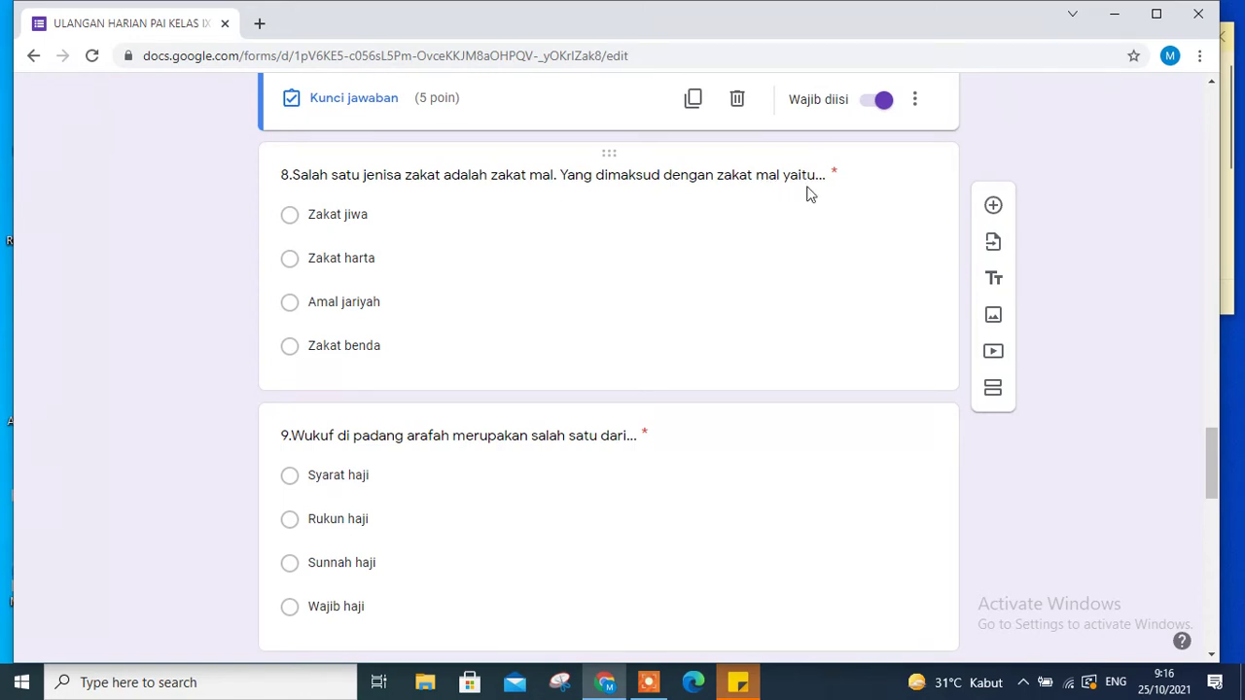
left_click(510, 182)
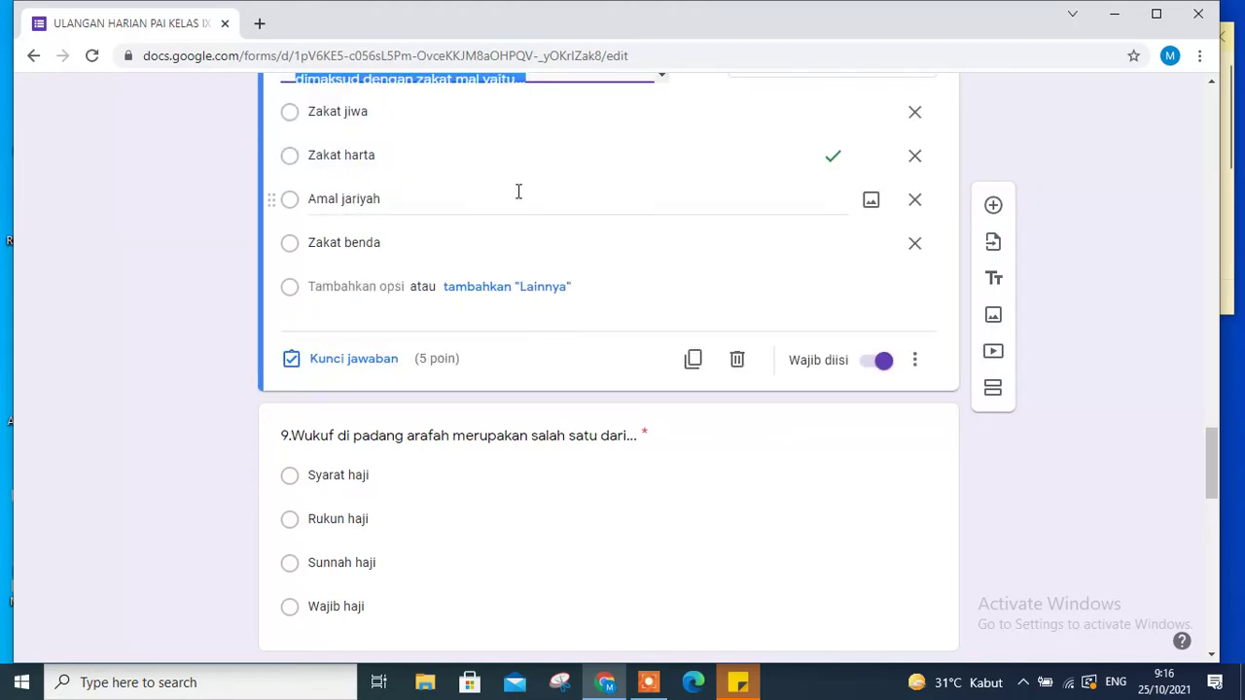
scroll(463, 452, "down", 2)
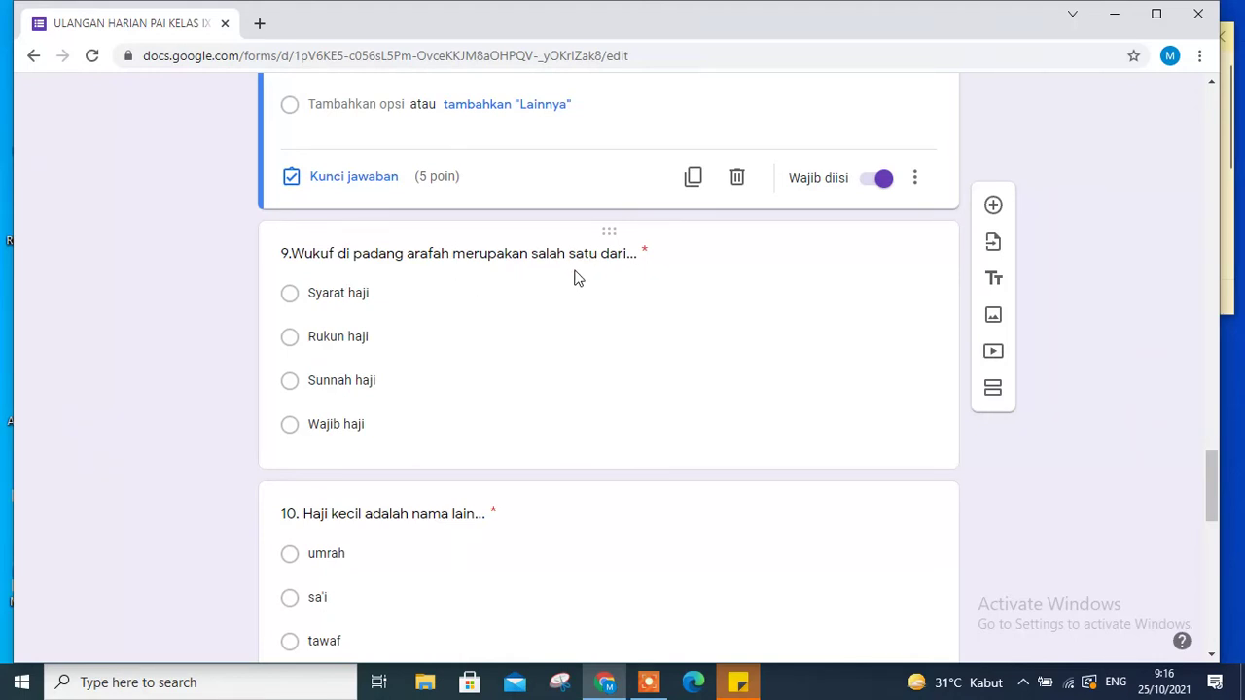
left_click(496, 268)
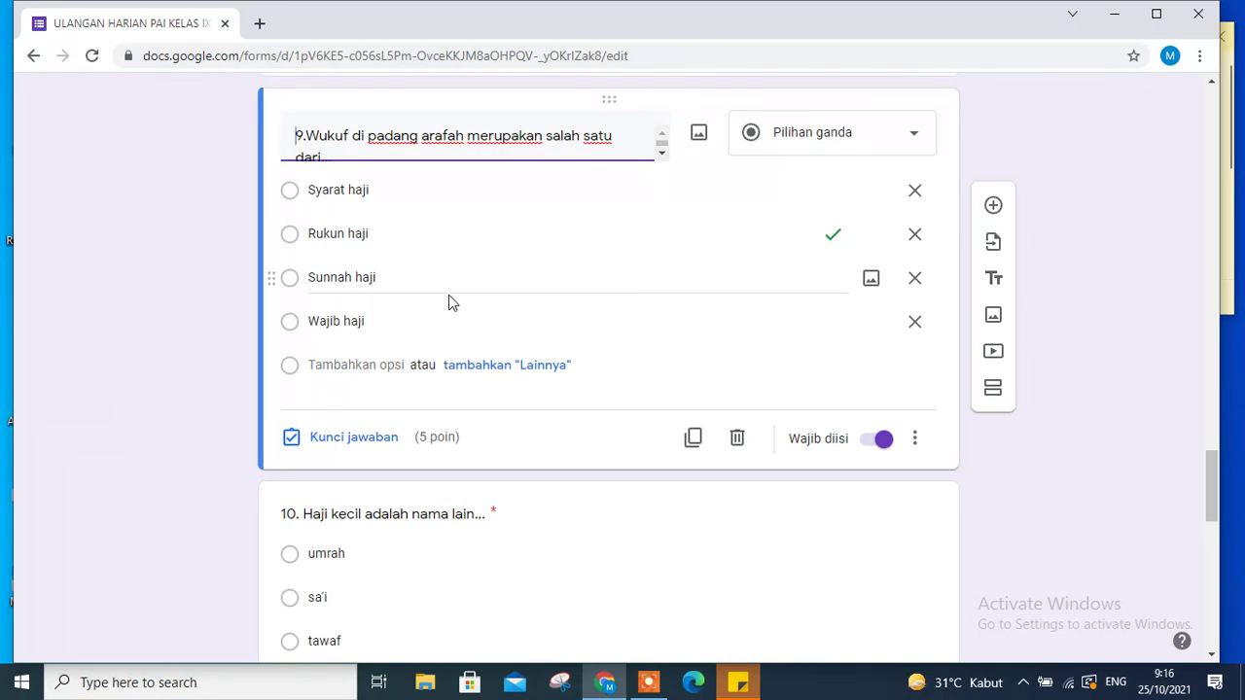
scroll(387, 389, "down", 2)
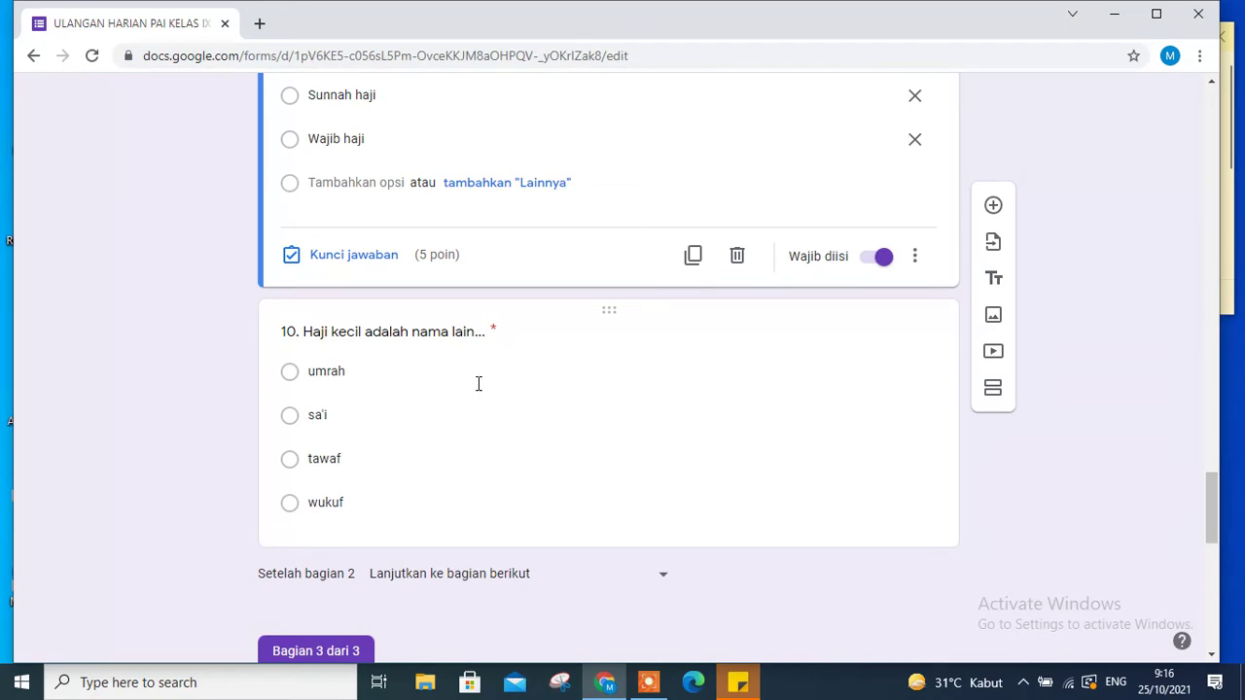
left_click(405, 336)
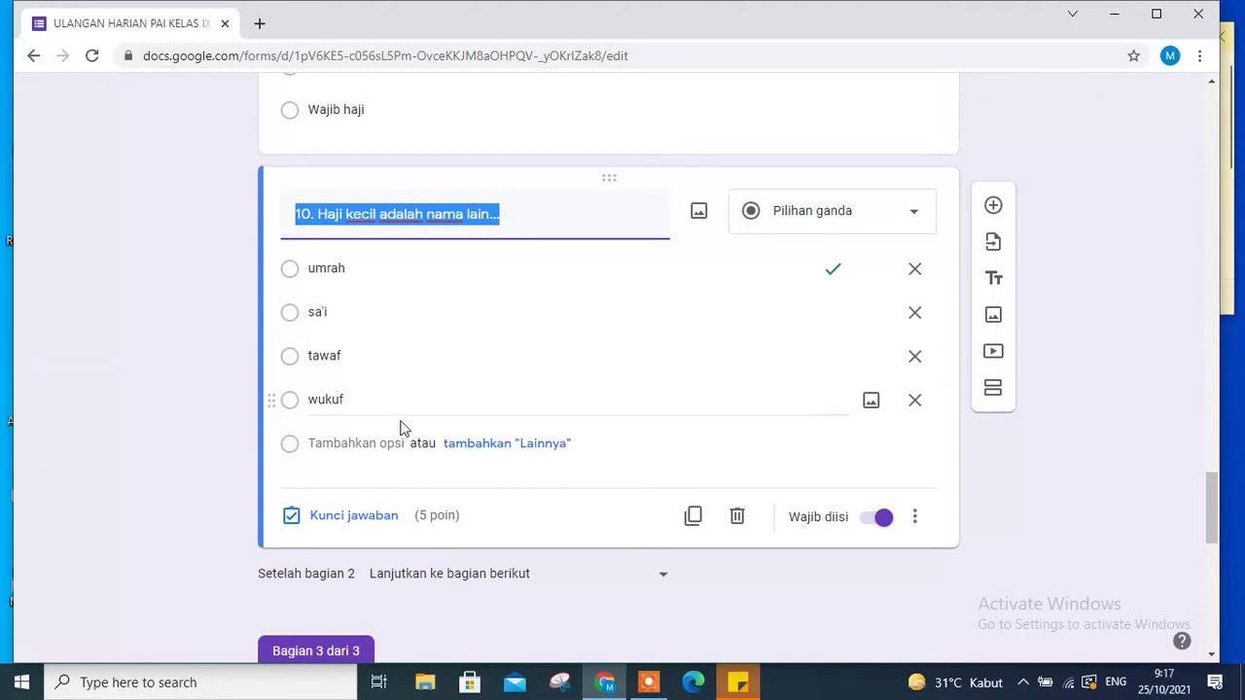
View the answer key feedback and points of essay question 11, "Jelaskan pengertian haji!", and close it without edits
scroll(398, 541, "down", 2)
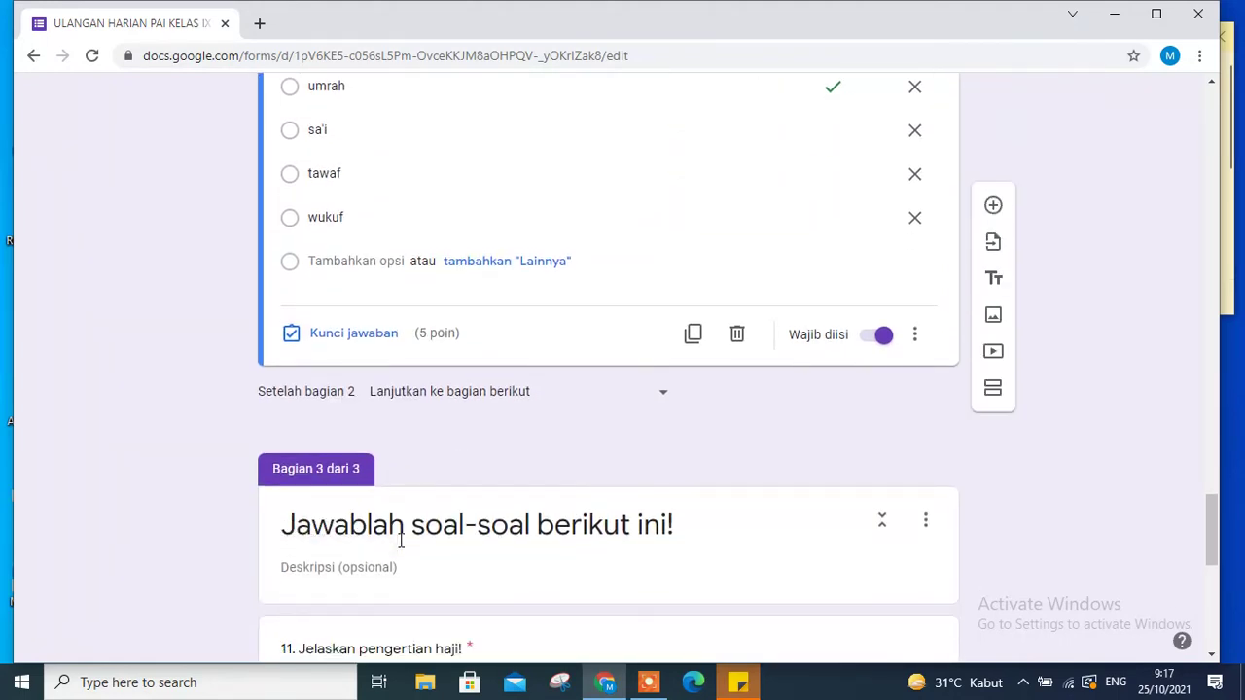
scroll(398, 542, "down", 1)
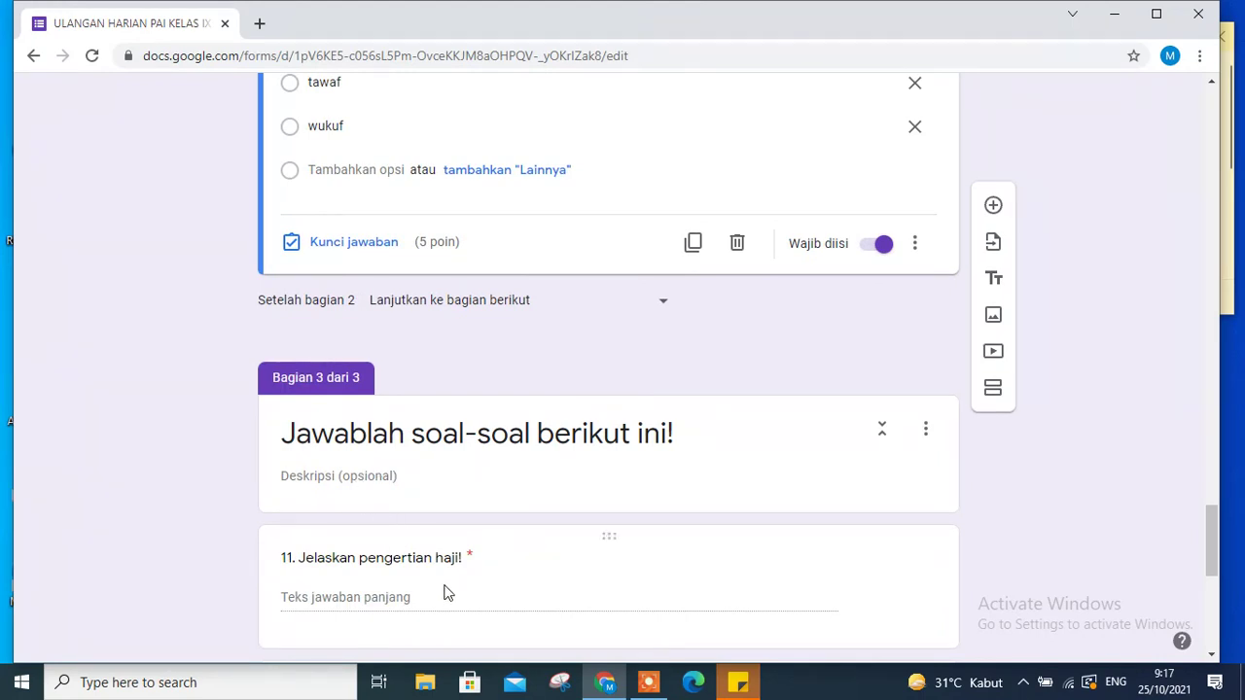
left_click(397, 564)
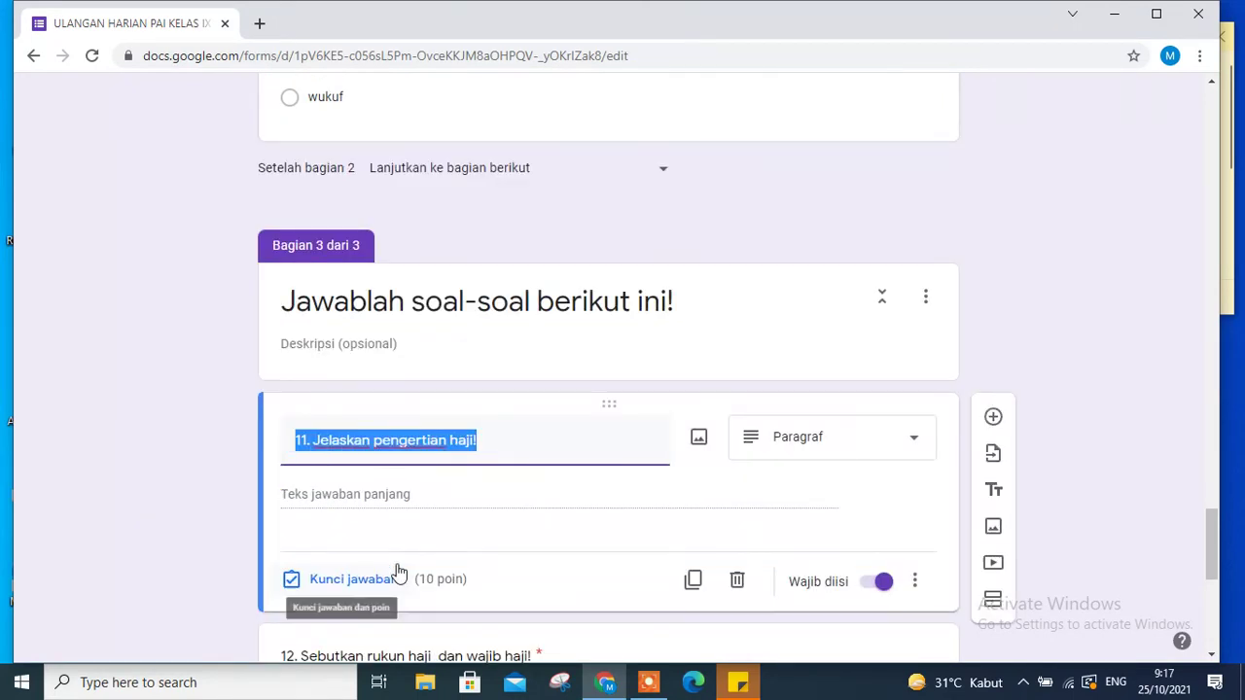
left_click(380, 584)
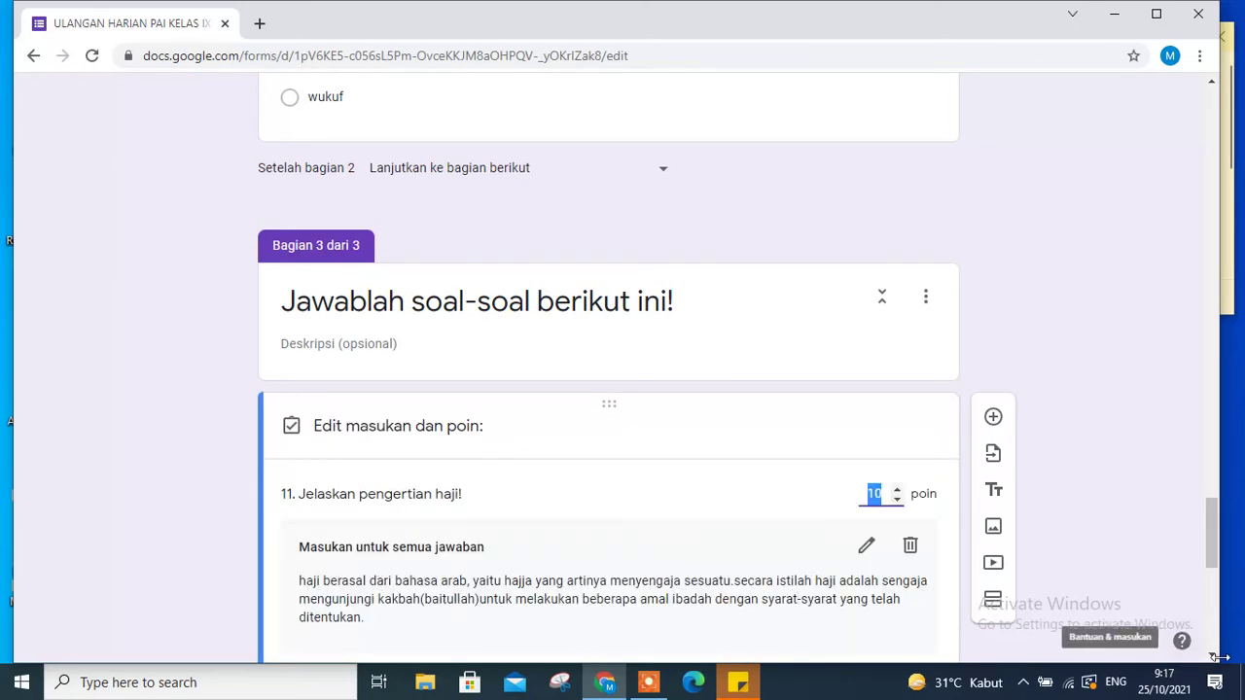
scroll(1216, 662, "down", 2)
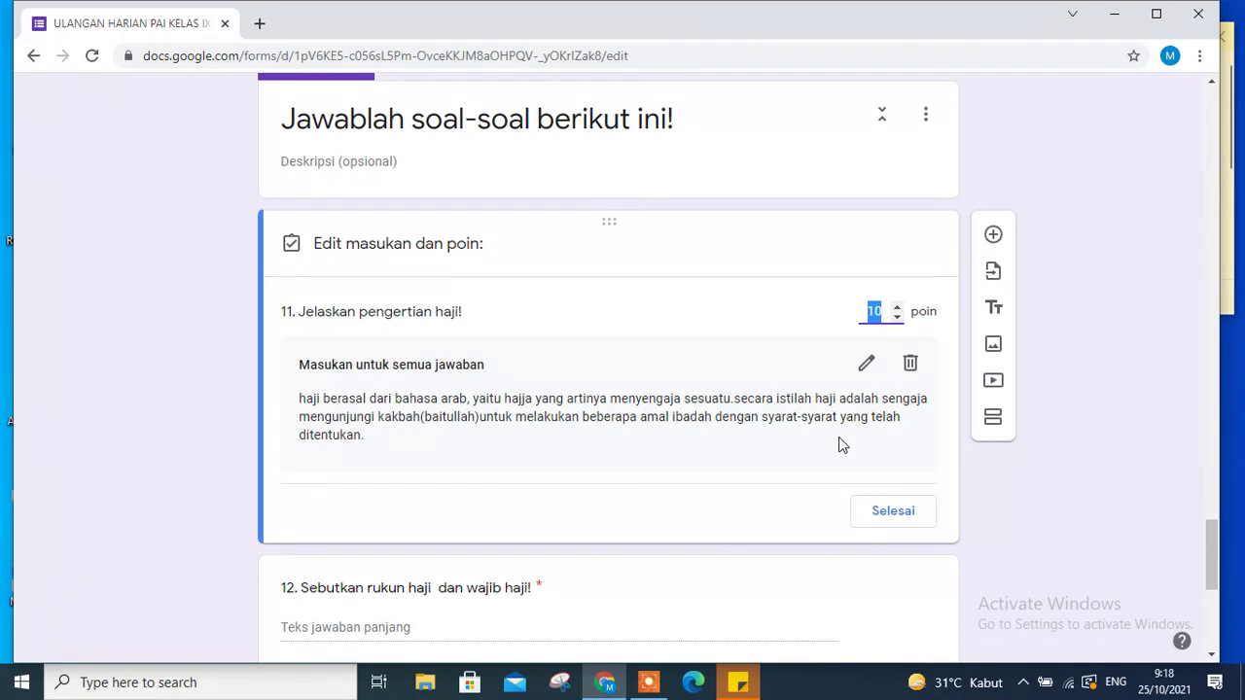
left_click(893, 512)
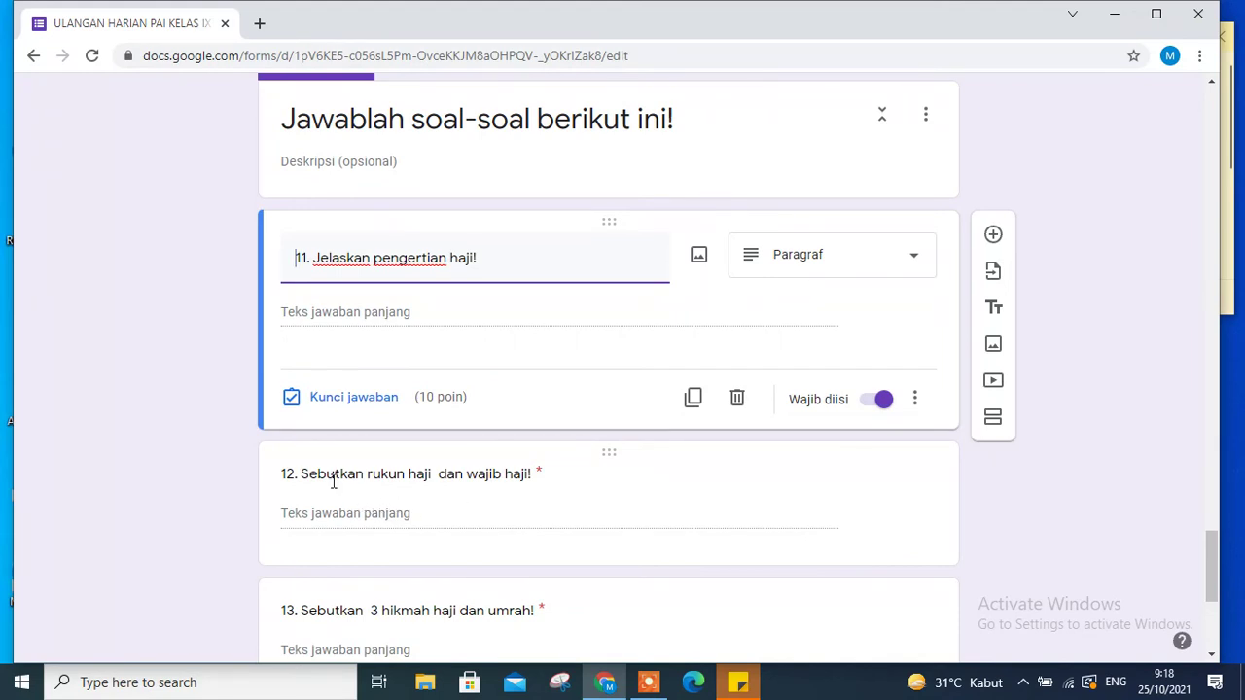
Read through the answer key feedback for essay question 12 on rukun haji and wajib haji, then return to the question
left_click(444, 479)
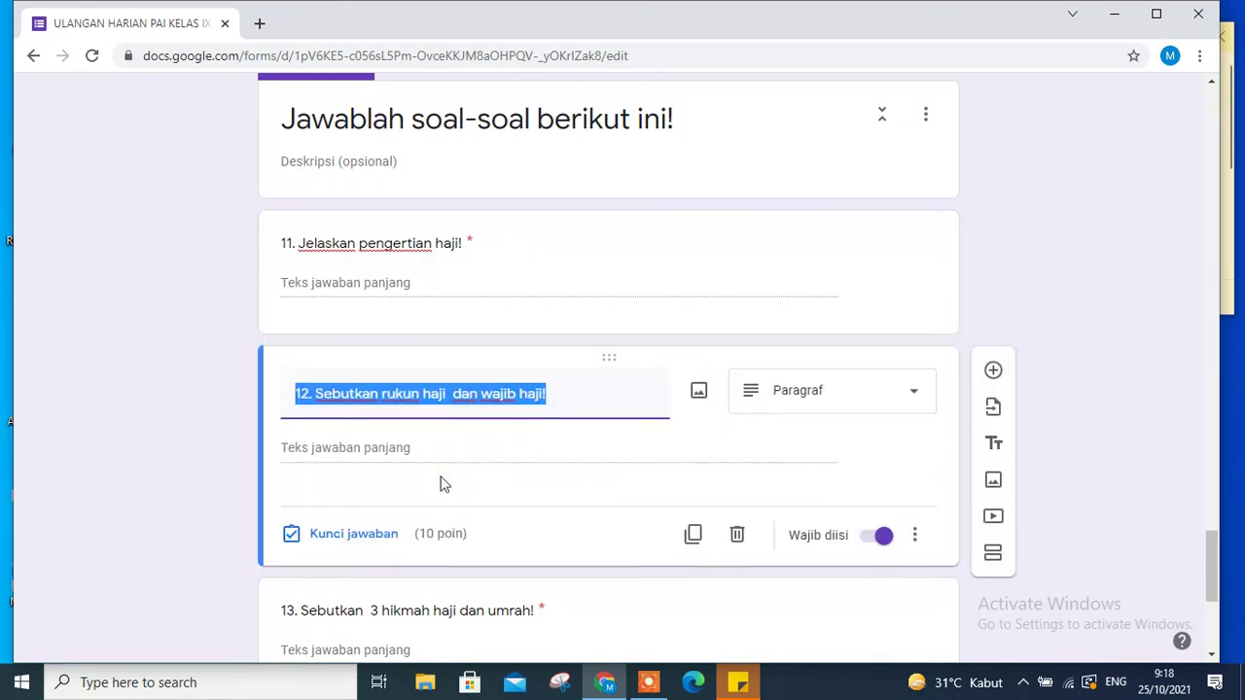
left_click(381, 538)
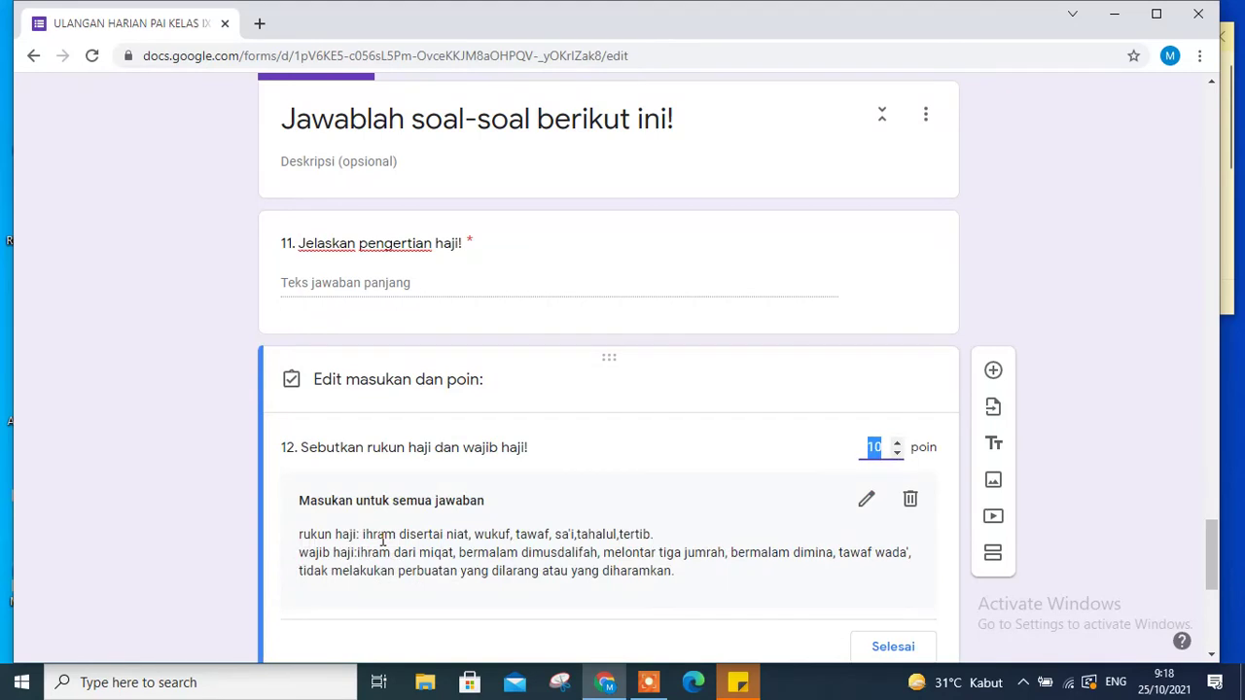
left_click(1212, 659)
left_click(1212, 660)
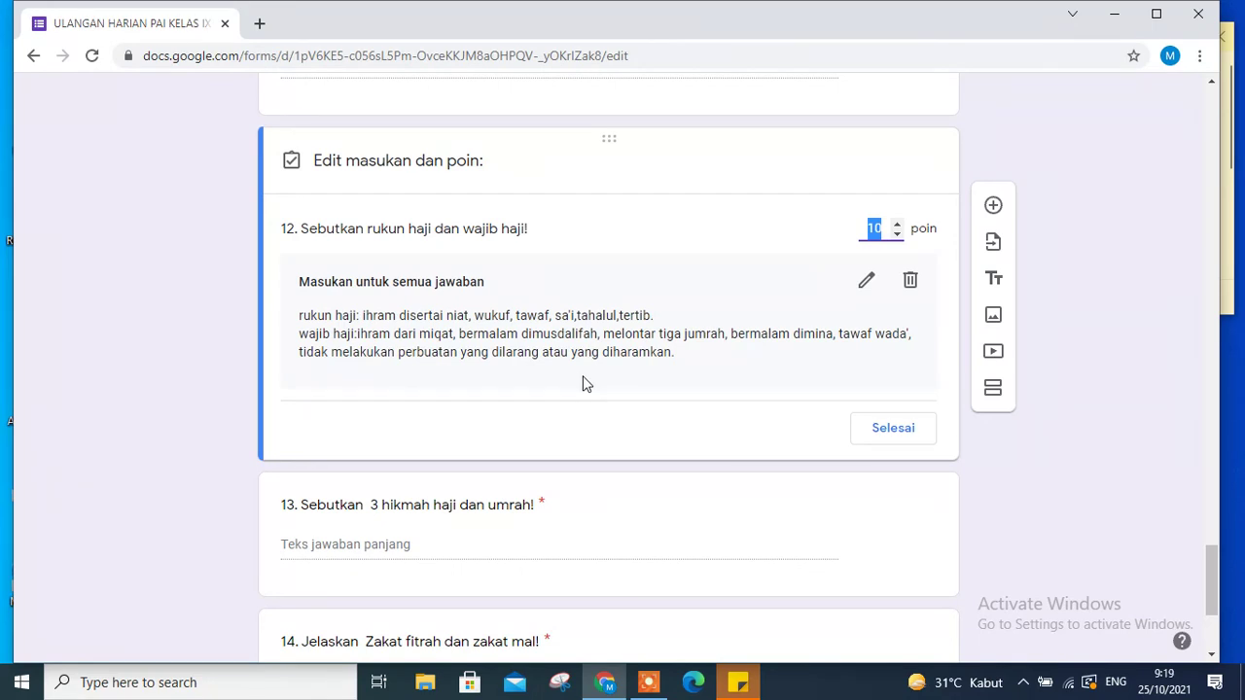
left_click(872, 435)
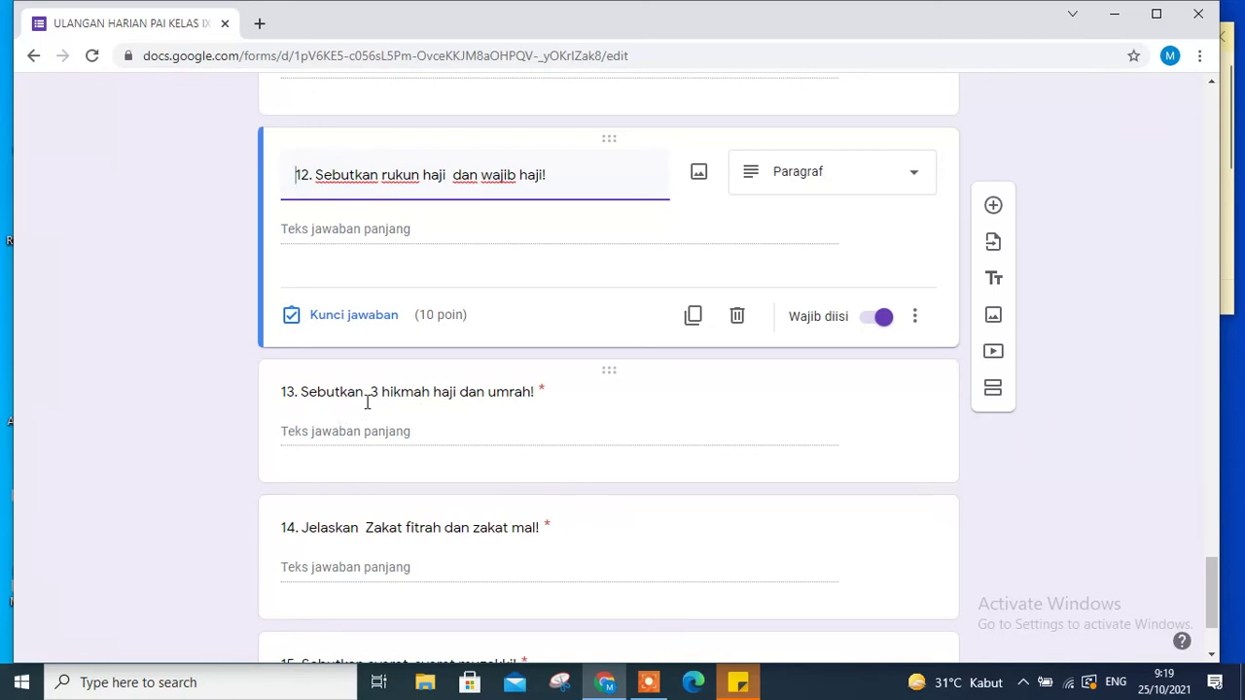
Review the answer key feedback and points of essay question 13 on three hikmah of haji and umrah, then return to the question
left_click(433, 397)
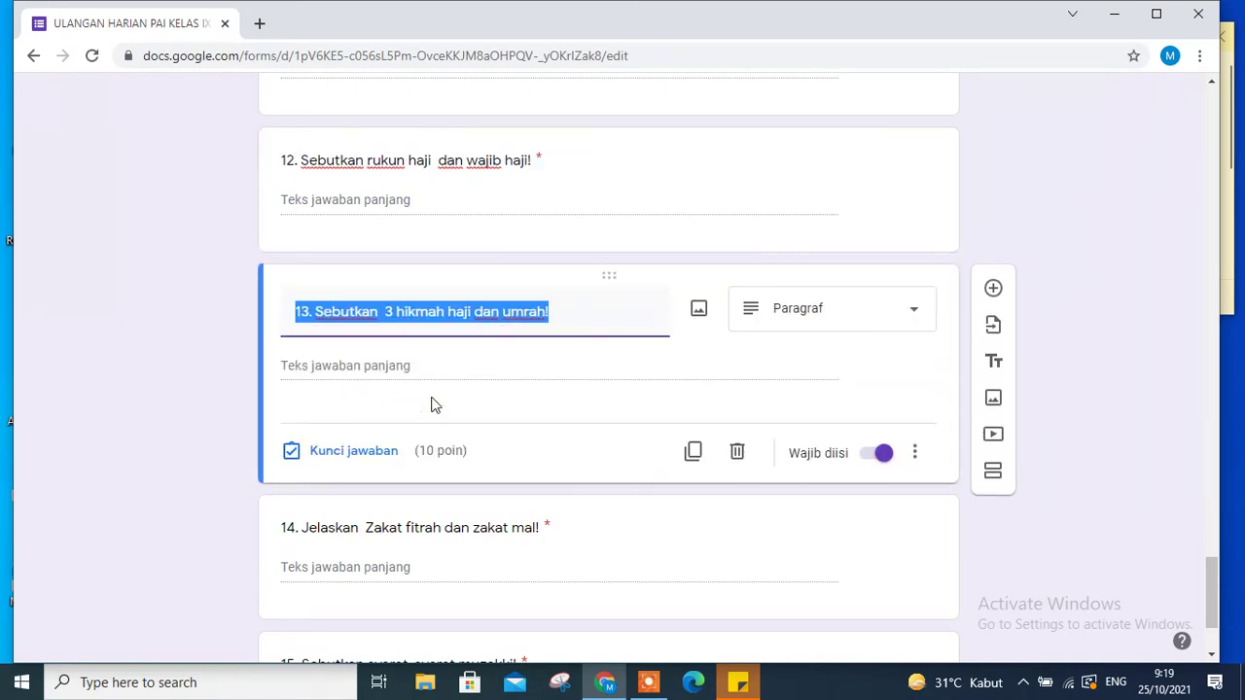
left_click(379, 454)
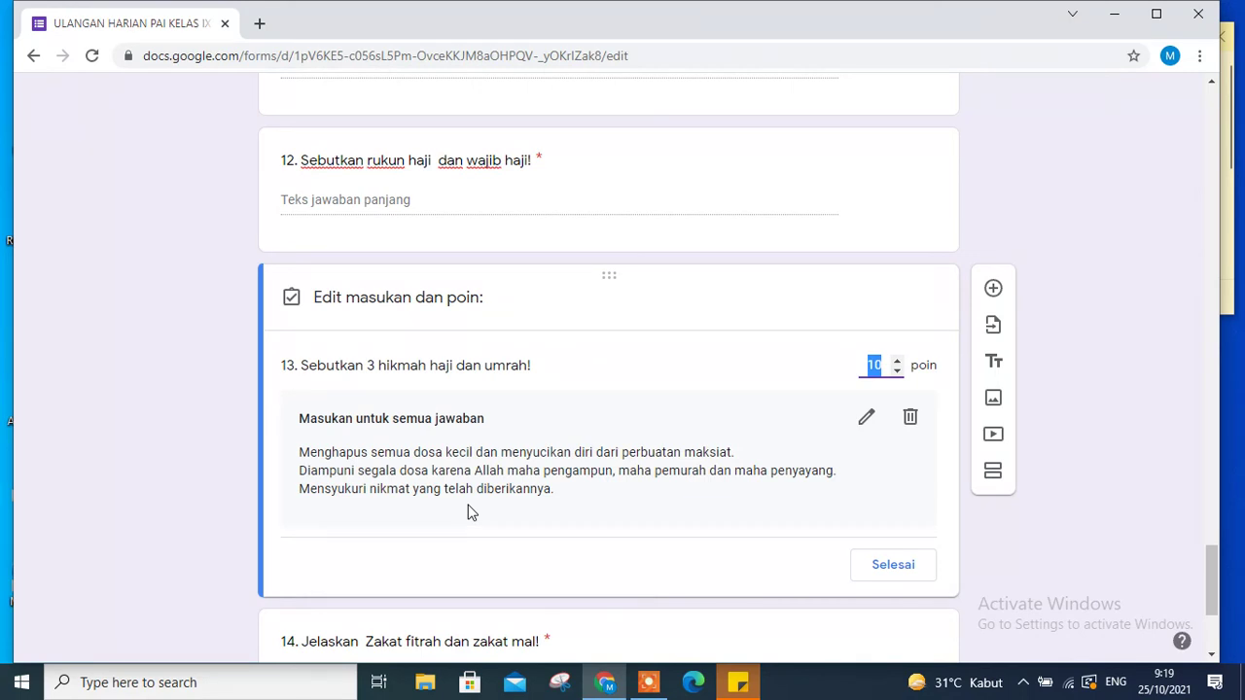
left_click(893, 569)
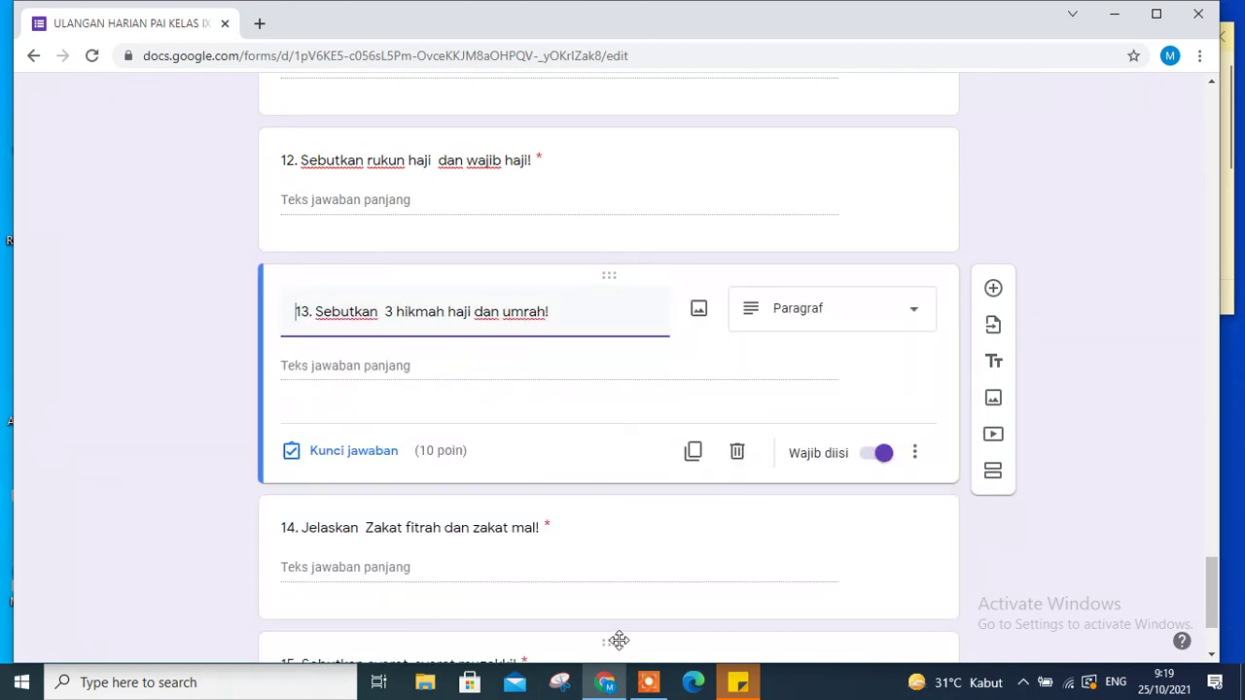
Read the answer key feedback and points of essay question 14 on zakat fitrah and zakat mal, and close it without edits
left_click(361, 534)
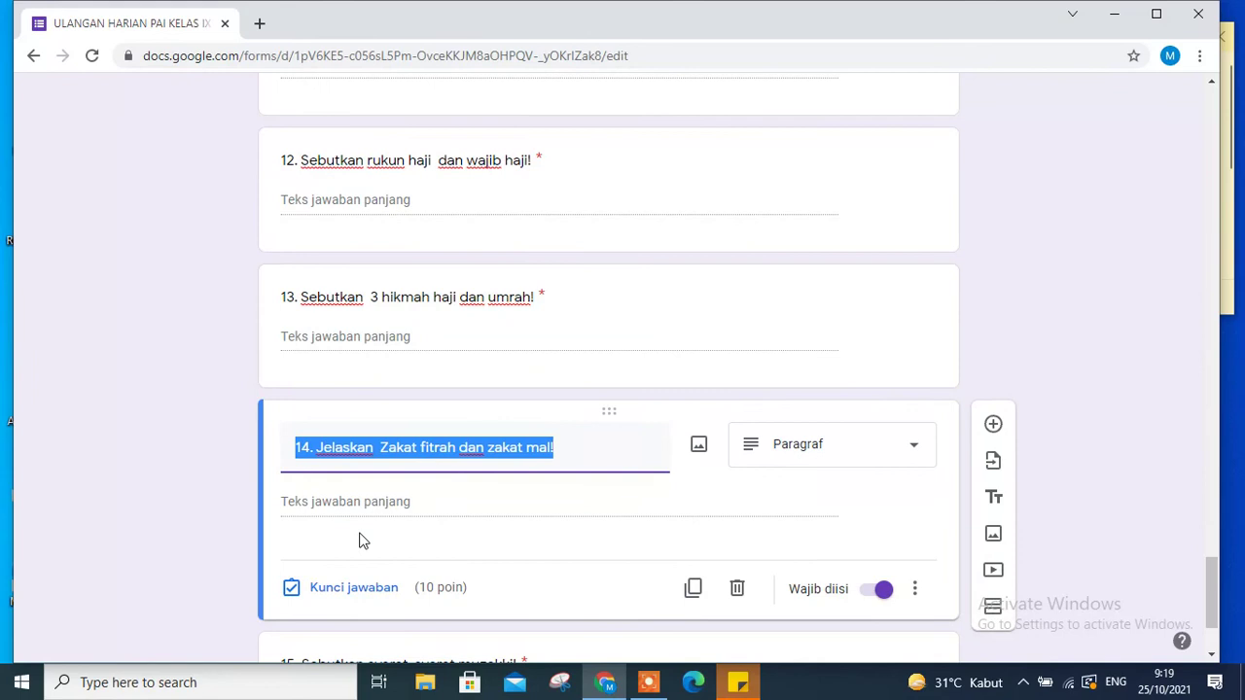
left_click(354, 589)
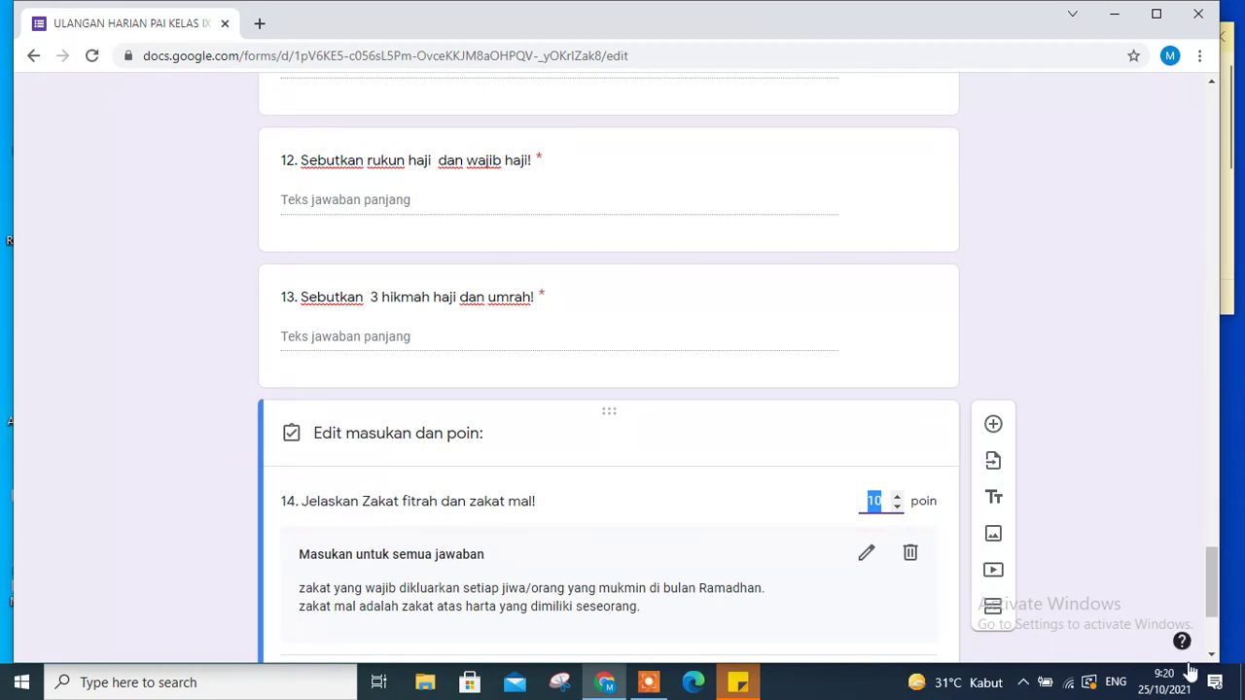
scroll(889, 544, "down", 3)
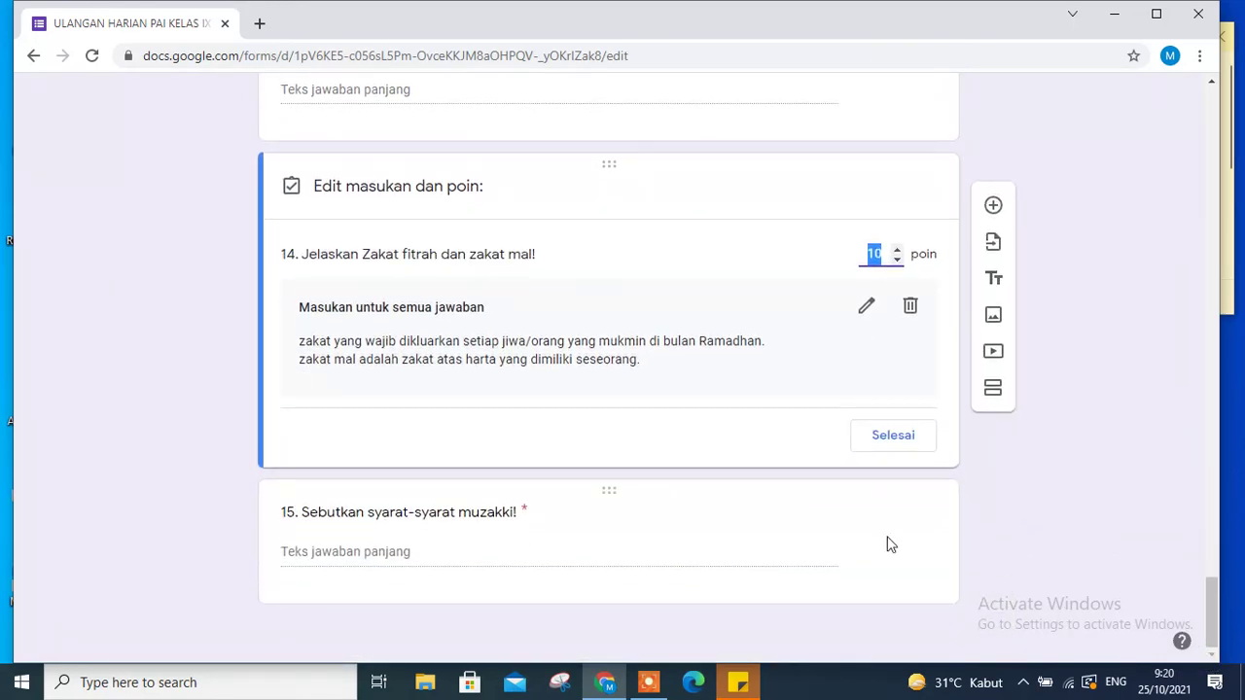
left_click(886, 443)
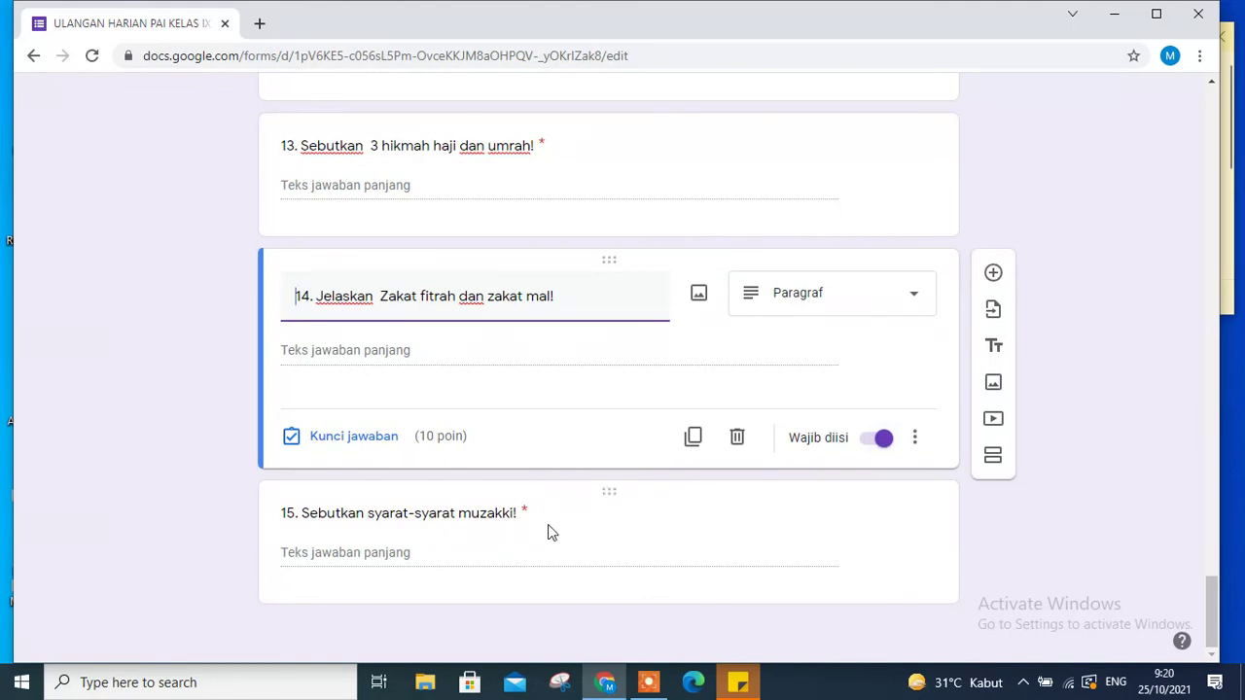
Open the answer key feedback and points of essay question 15, "Sebutkan syarat-syarat muzakki!"
left_click(503, 527)
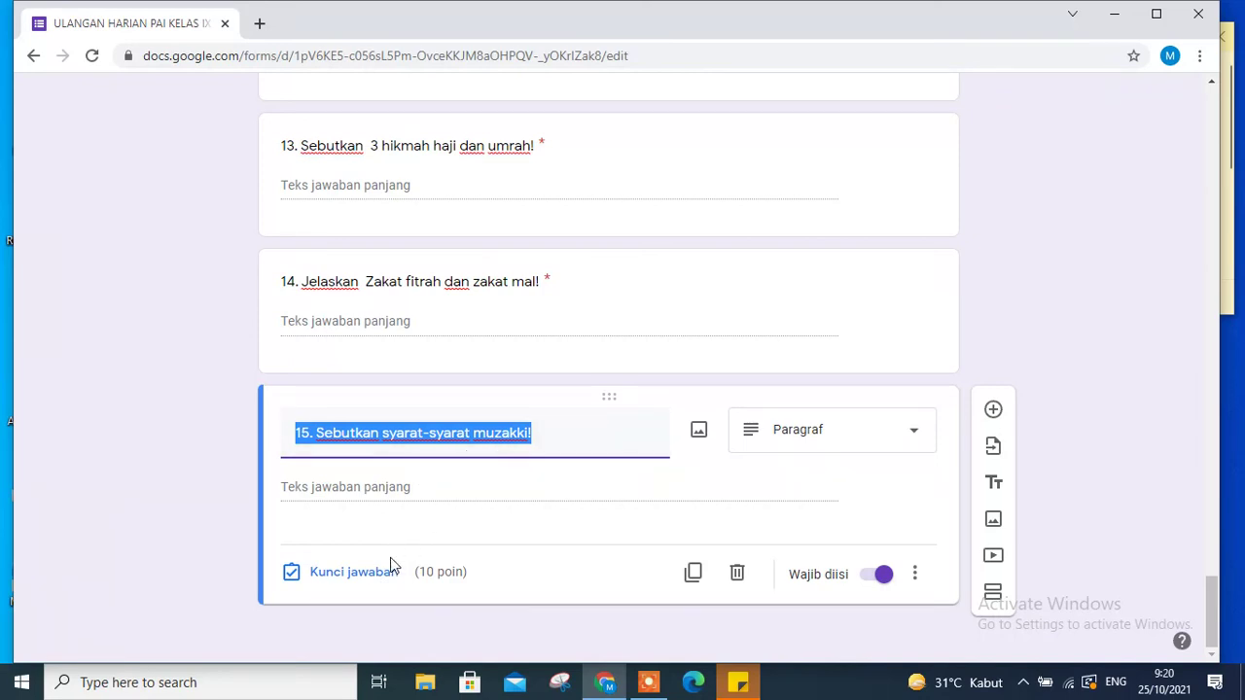
left_click(360, 576)
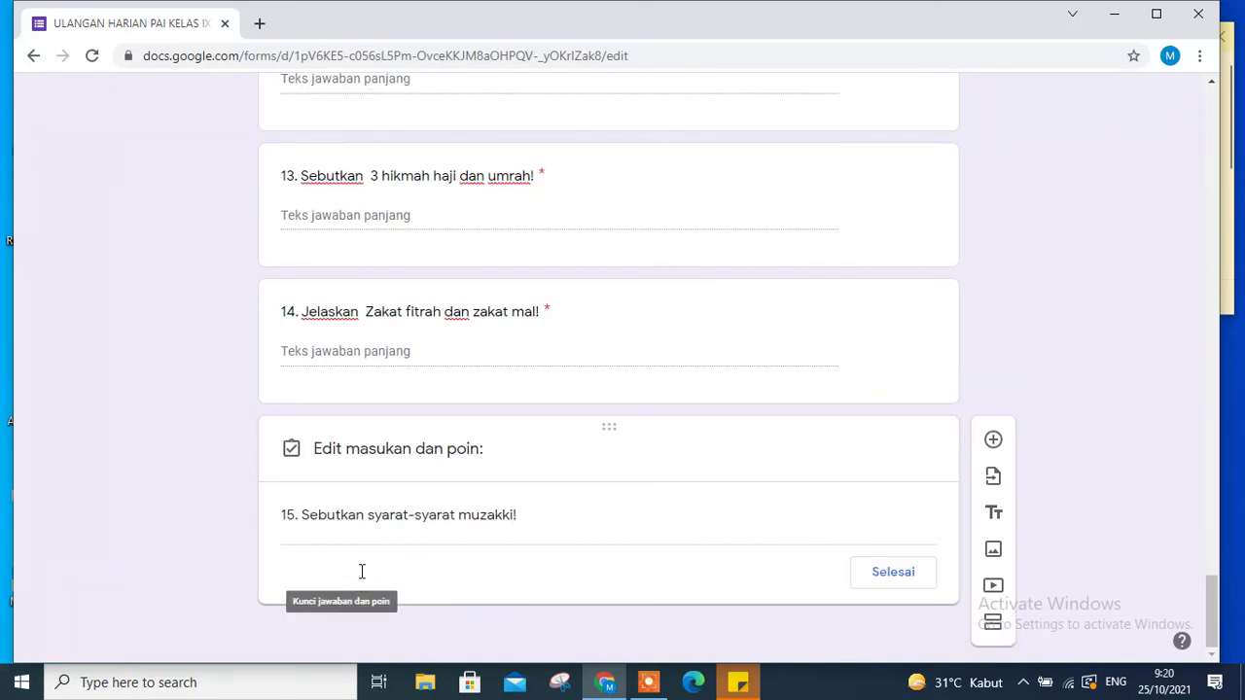